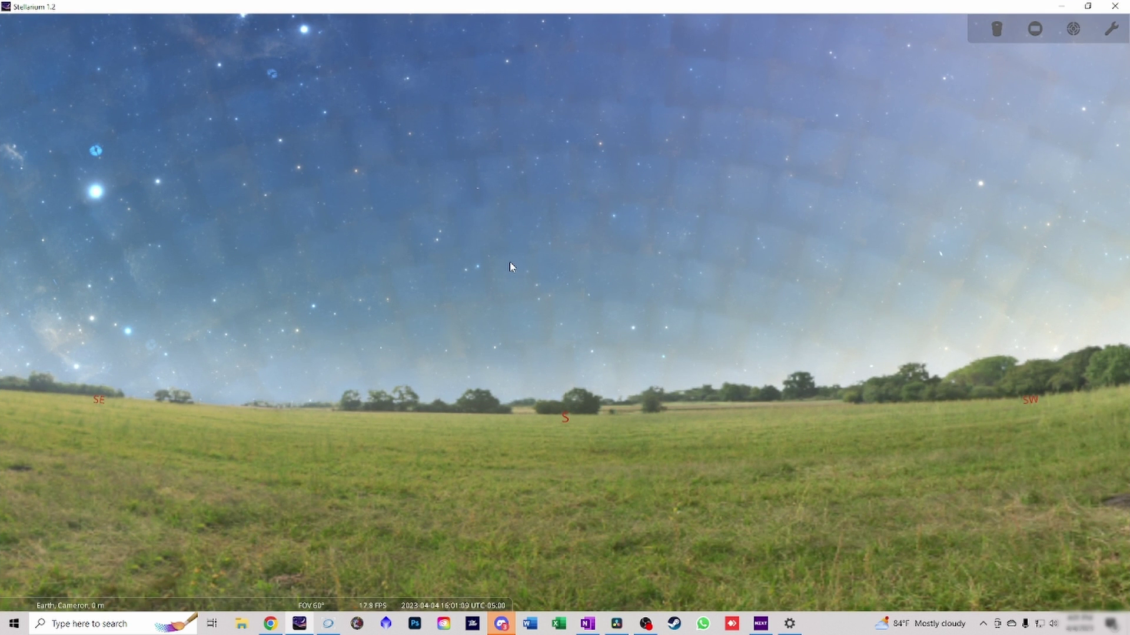
# - Enable the SH 2, UGC and Arp deep-sky catalogs in Stellarium's viewing options
pyautogui.press('F5')
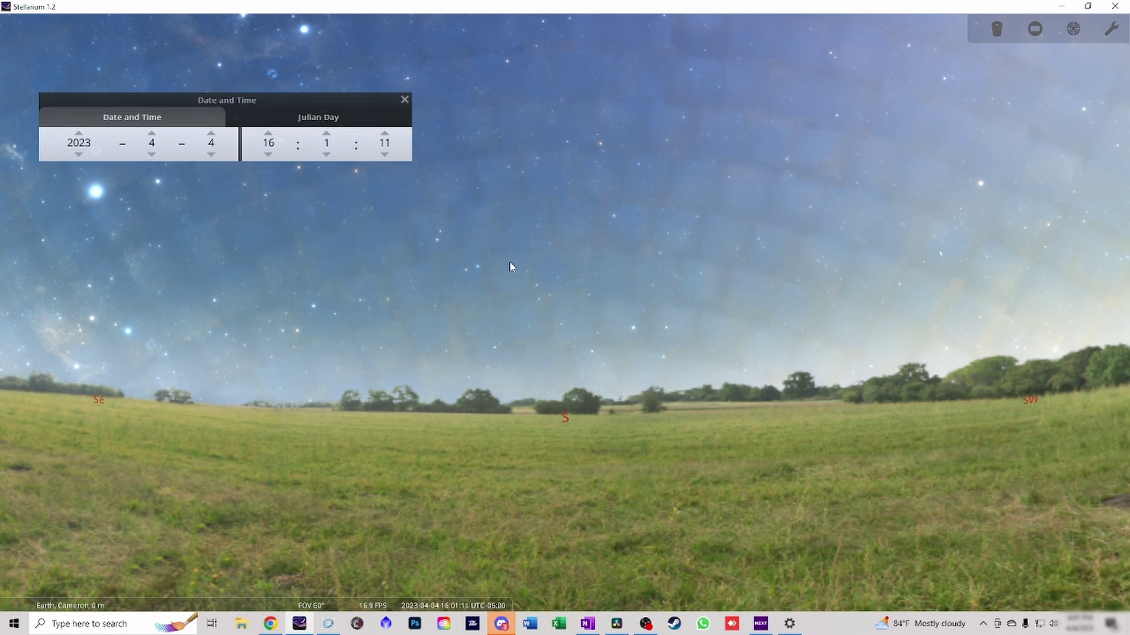
pyautogui.press('F4')
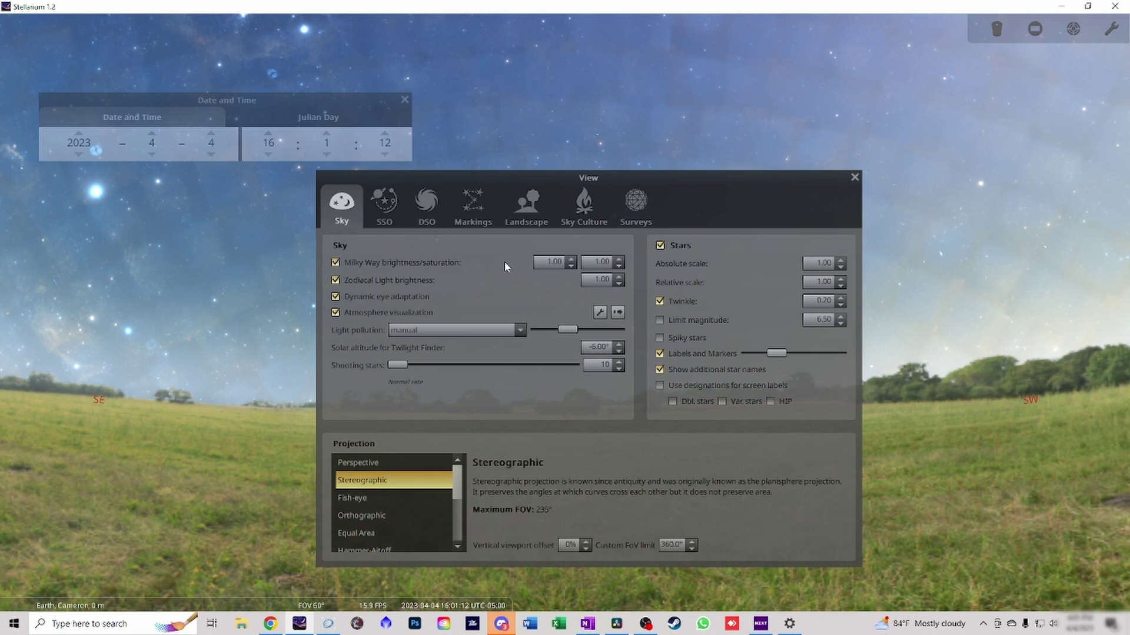
pyautogui.click(431, 202)
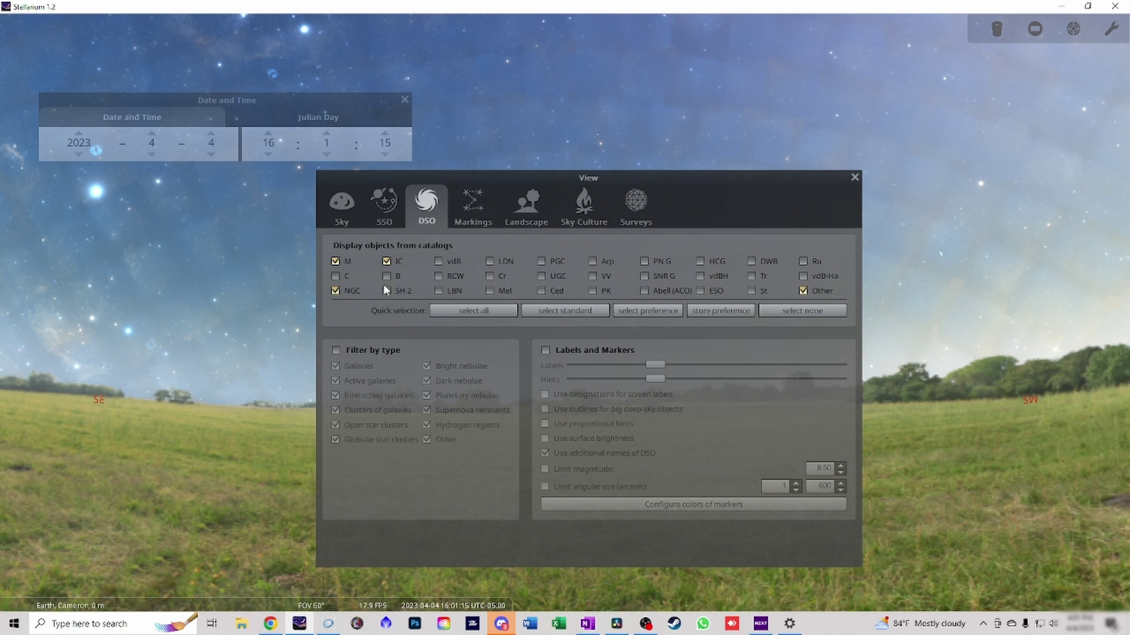
pyautogui.click(387, 291)
pyautogui.click(541, 276)
pyautogui.click(591, 261)
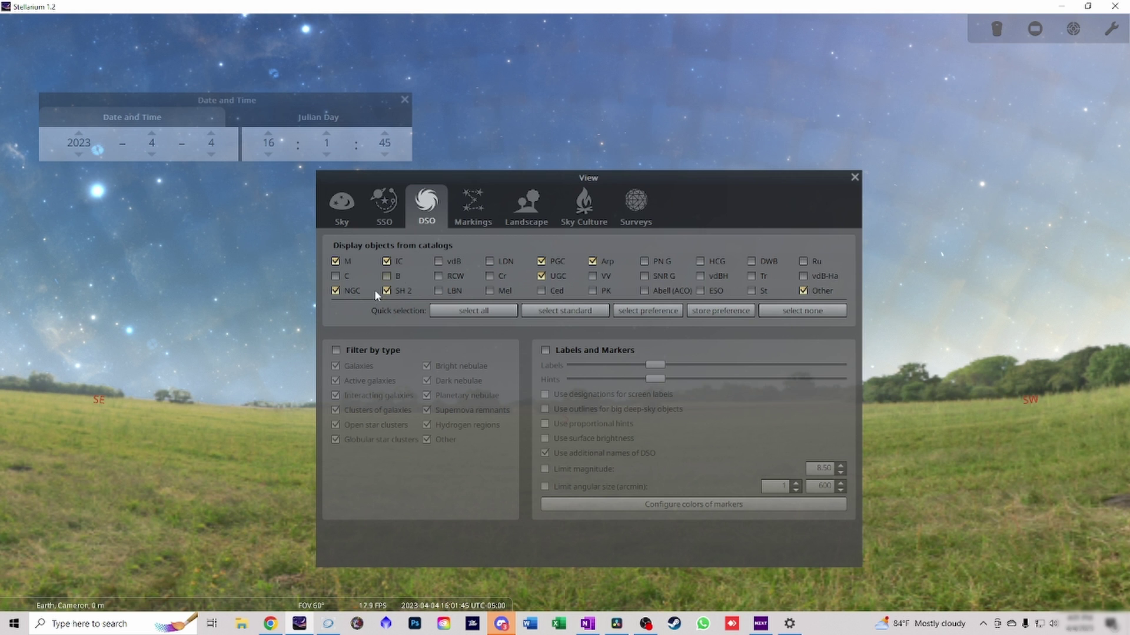
# - Turn on DSO labels and markers and raise the Labels and Hints sliders
pyautogui.click(545, 350)
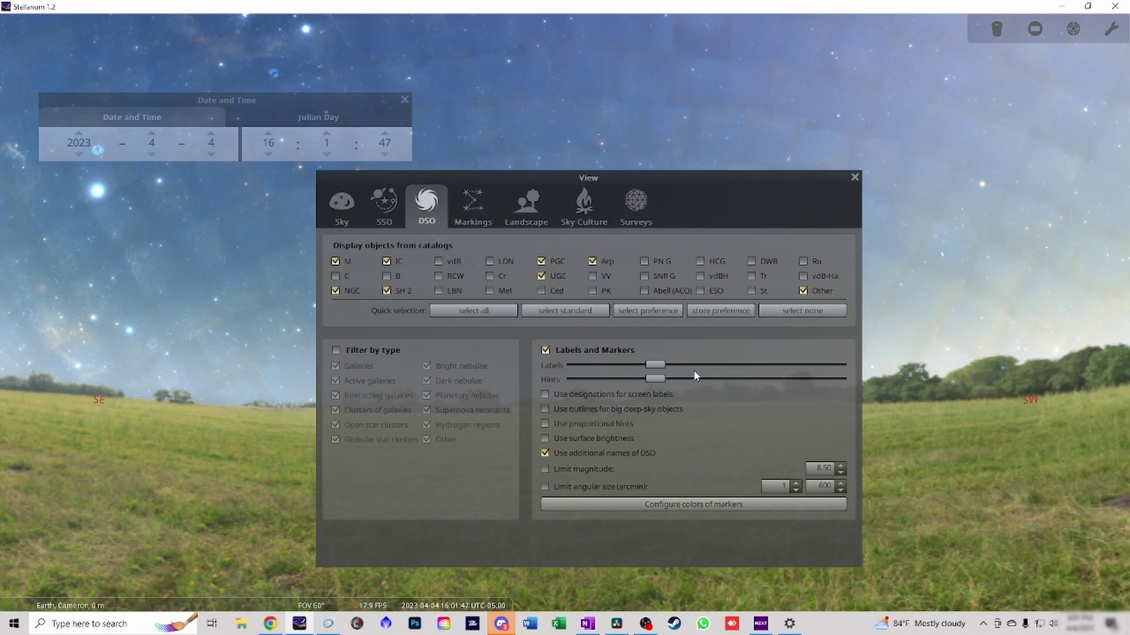
pyautogui.moveTo(654, 365); pyautogui.dragTo(758, 366)
pyautogui.moveTo(655, 379); pyautogui.dragTo(757, 381)
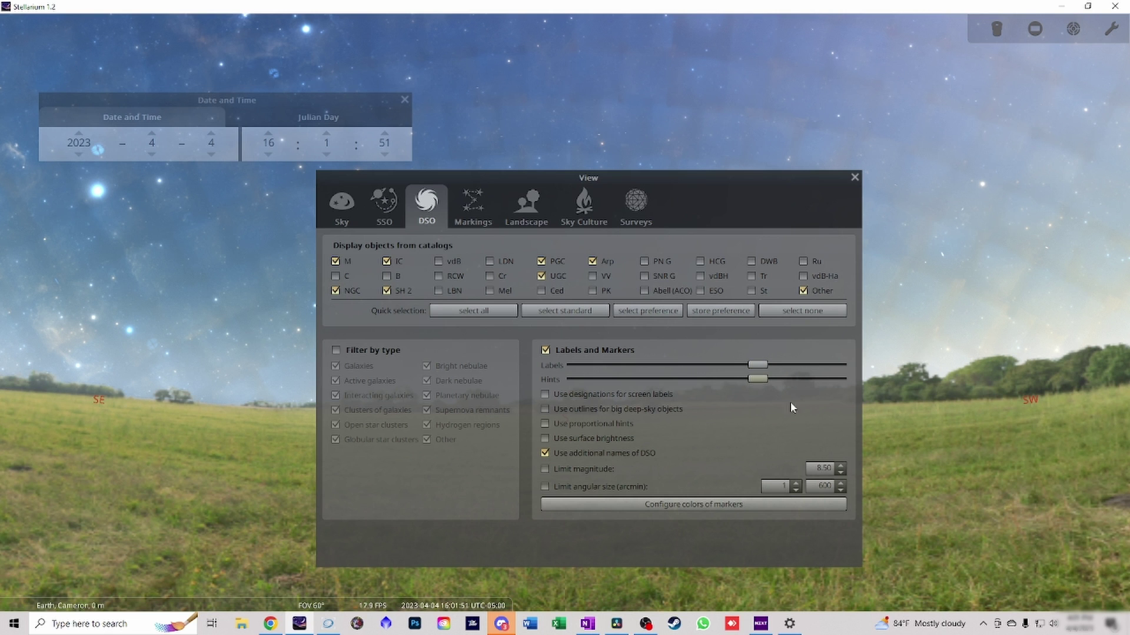
# - Enable the DSS colored survey in the Surveys list and switch the atmosphere on
pyautogui.click(637, 199)
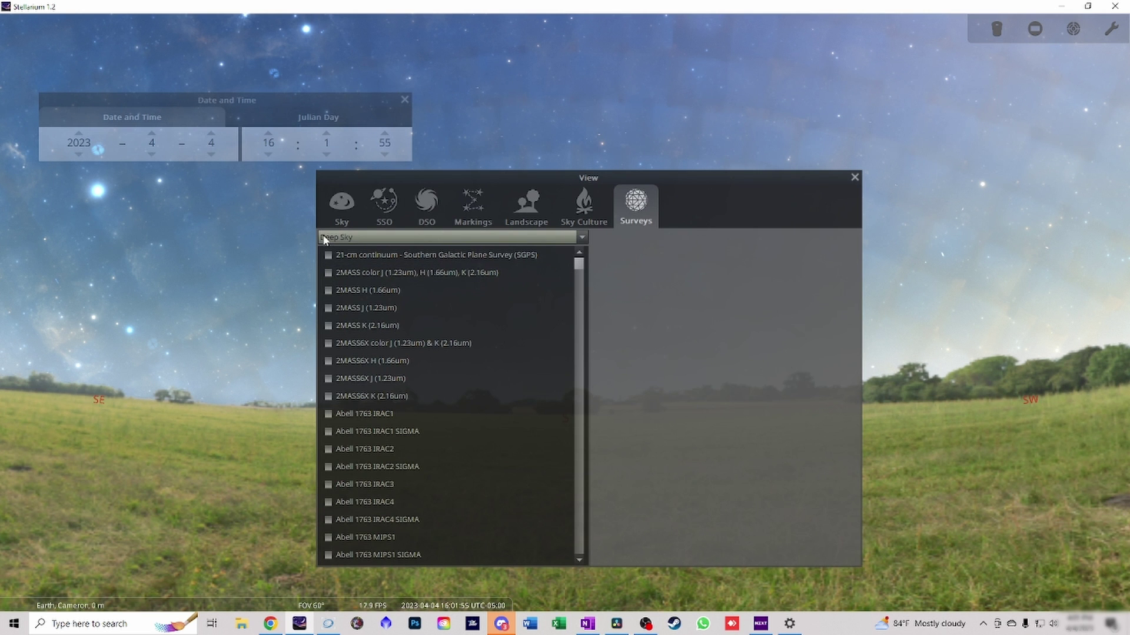
pyautogui.click(578, 333)
pyautogui.moveTo(578, 334)
pyautogui.mouseDown()
pyautogui.moveTo(580, 359)
pyautogui.moveTo(576, 326)
pyautogui.mouseUp()
pyautogui.click(359, 398)
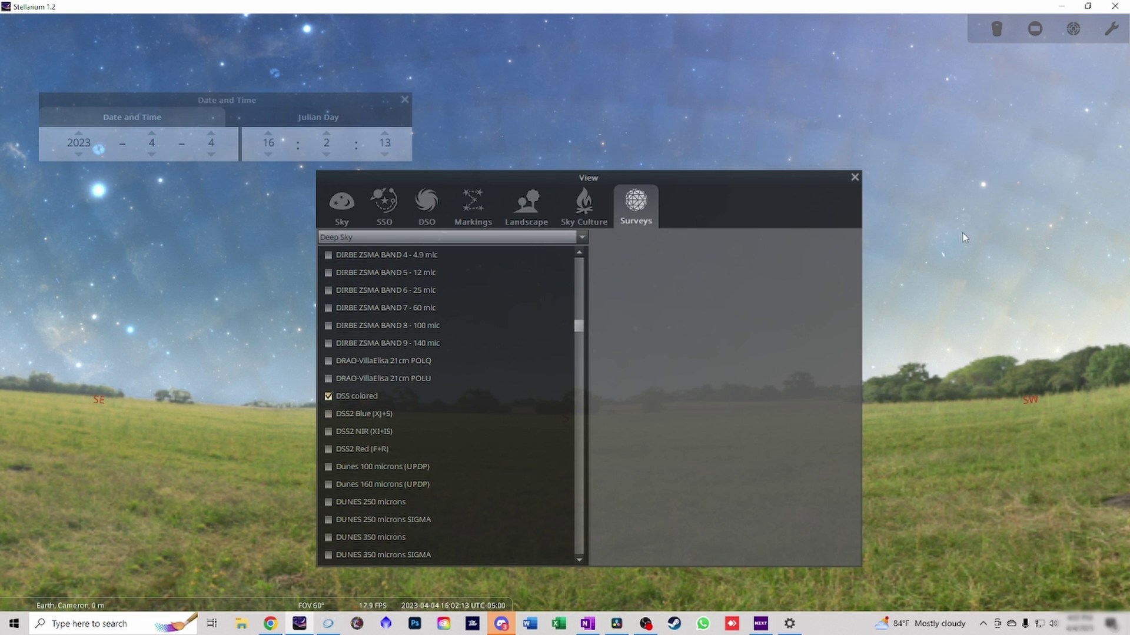
pyautogui.press('a')
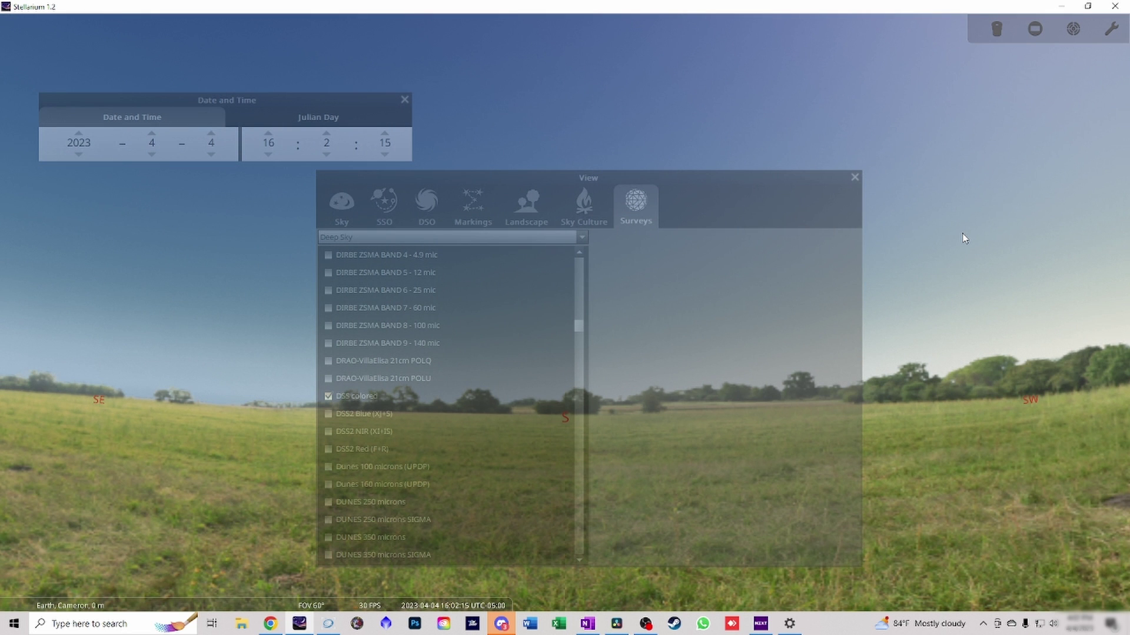
# - Close the view settings, turn the atmosphere off, and set the time to 21:02 on 2023-04-04
pyautogui.click(854, 176)
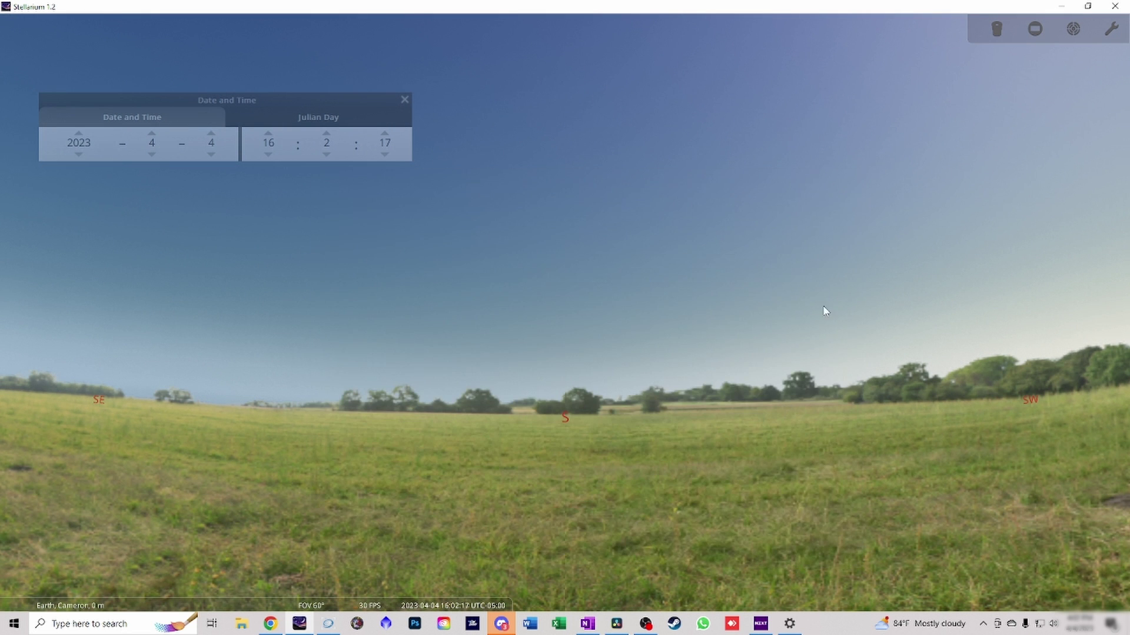
pyautogui.moveTo(824, 312); pyautogui.dragTo(798, 322)
pyautogui.press('a')
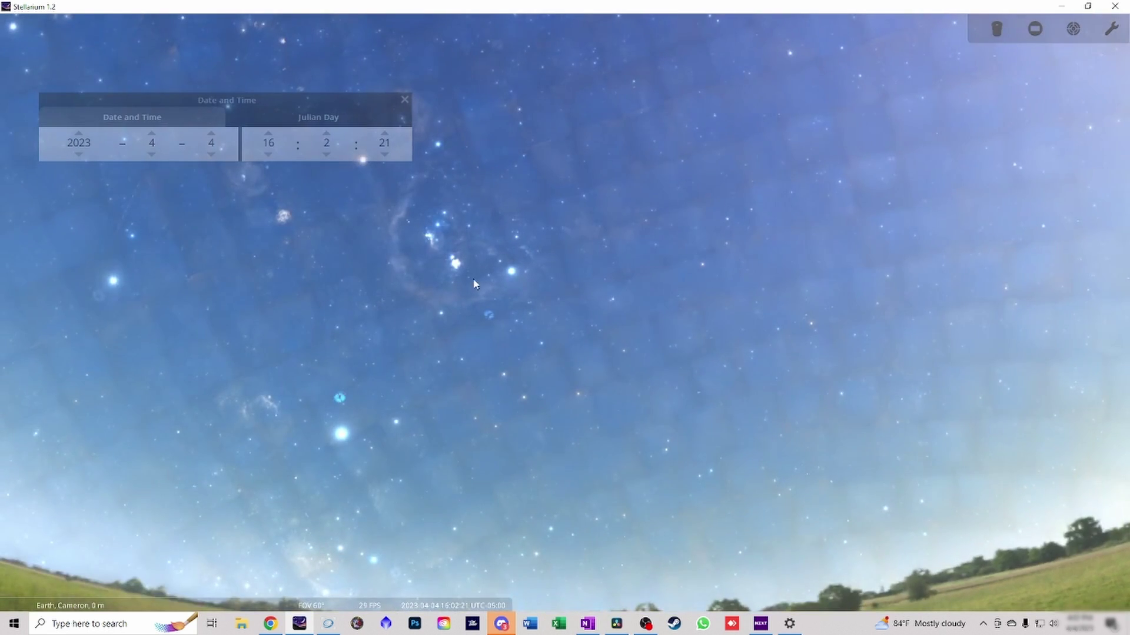
pyautogui.press('Left')
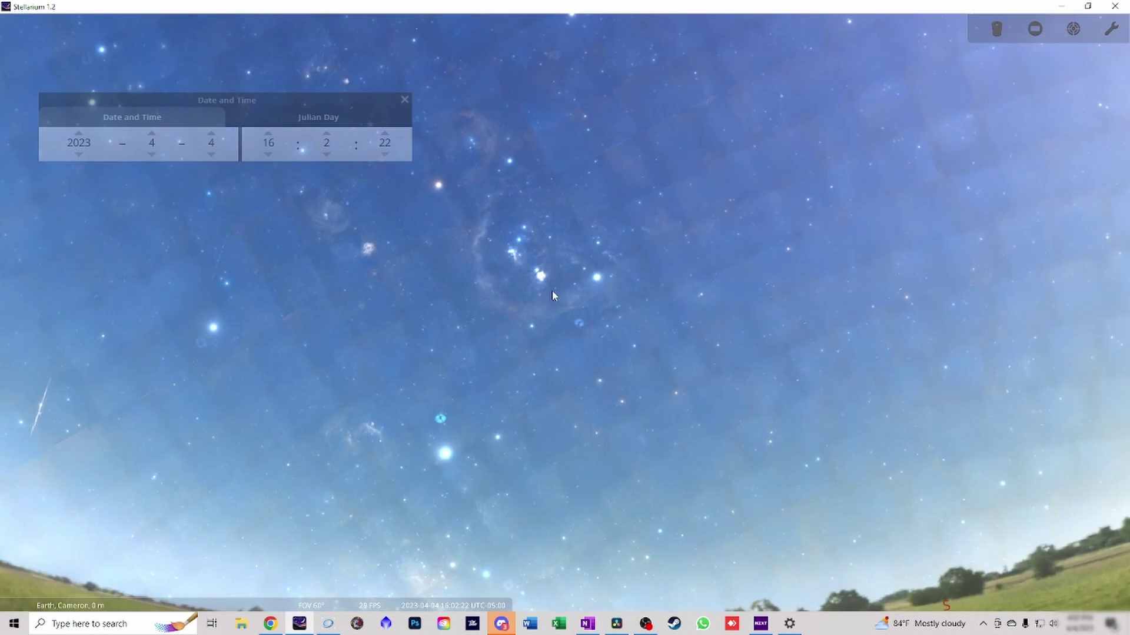
pyautogui.click(268, 135)
pyautogui.click(268, 134)
pyautogui.click(267, 134)
pyautogui.click(268, 134)
pyautogui.click(267, 134)
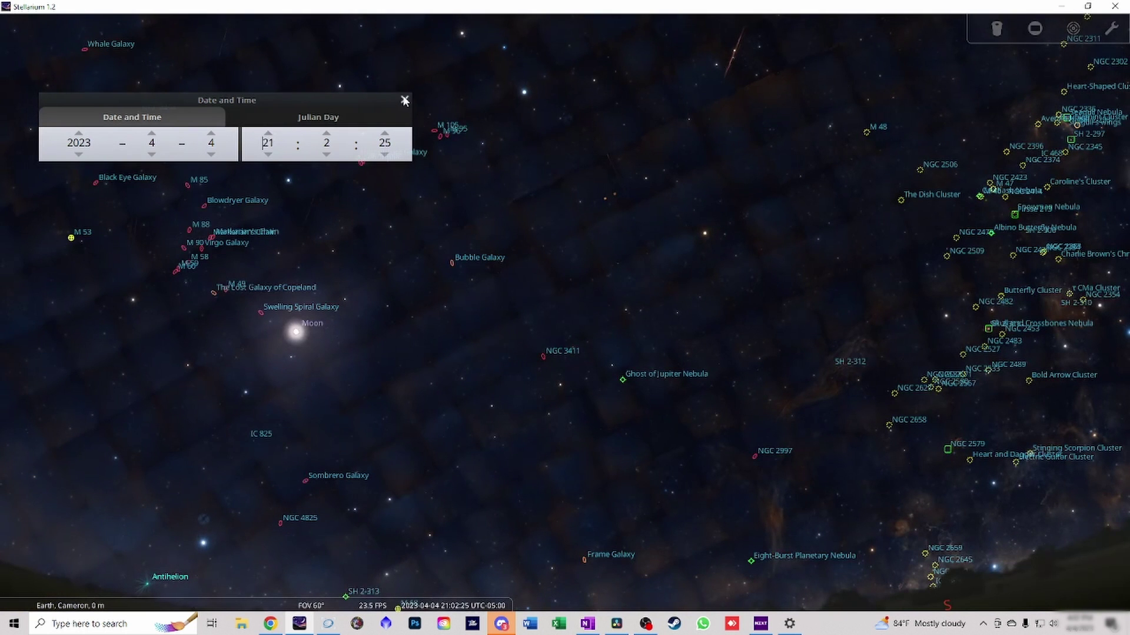
pyautogui.click(405, 100)
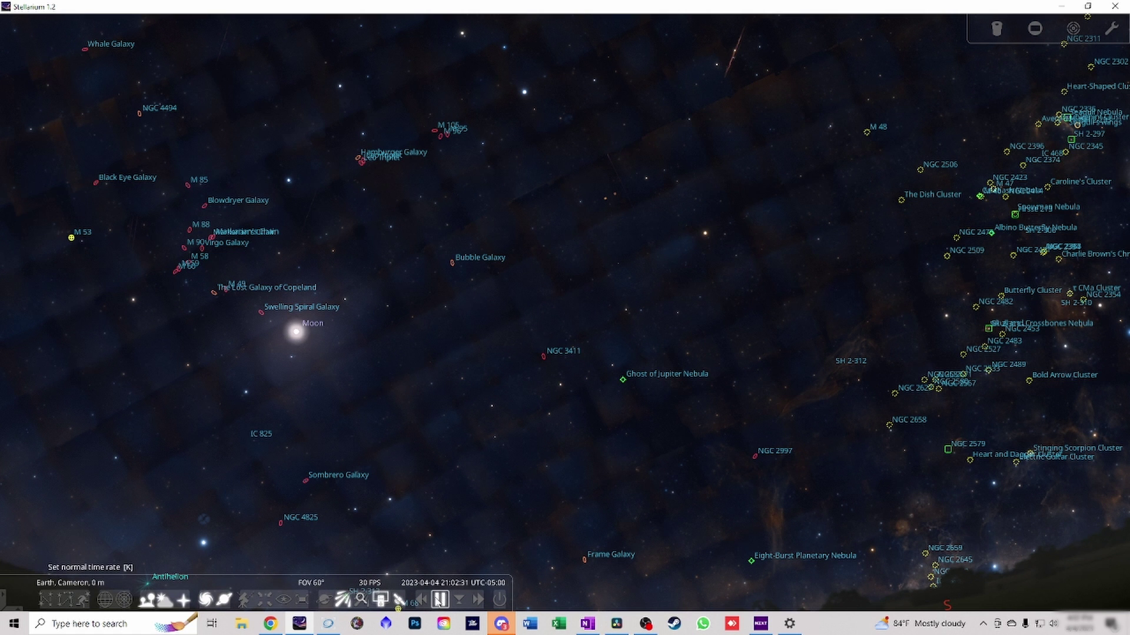
# - Pan north and zoom to a 22.1° field on the Splinter Galaxy between Kochab and Alkaid
pyautogui.moveTo(379, 323); pyautogui.dragTo(517, 356)
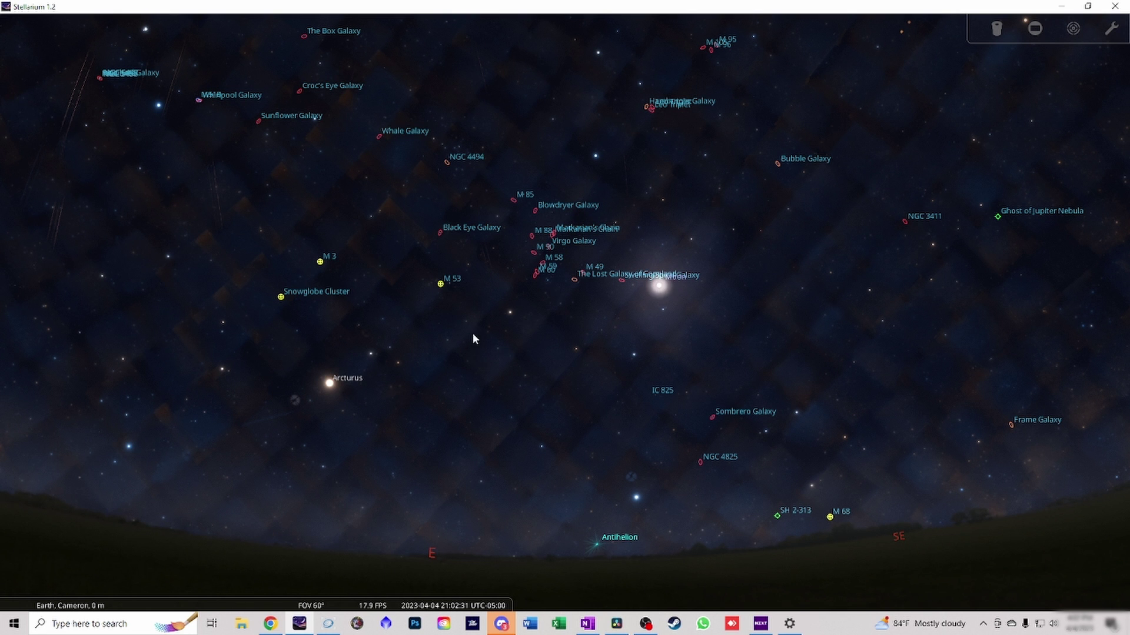
pyautogui.moveTo(473, 334); pyautogui.dragTo(502, 353)
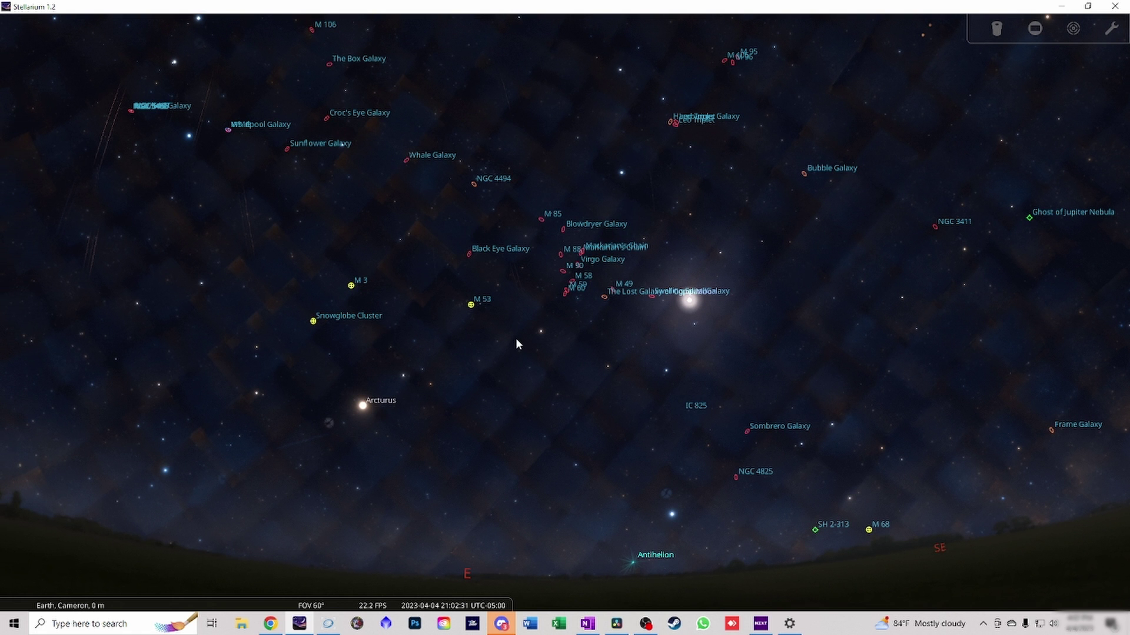
pyautogui.moveTo(459, 354); pyautogui.dragTo(639, 389)
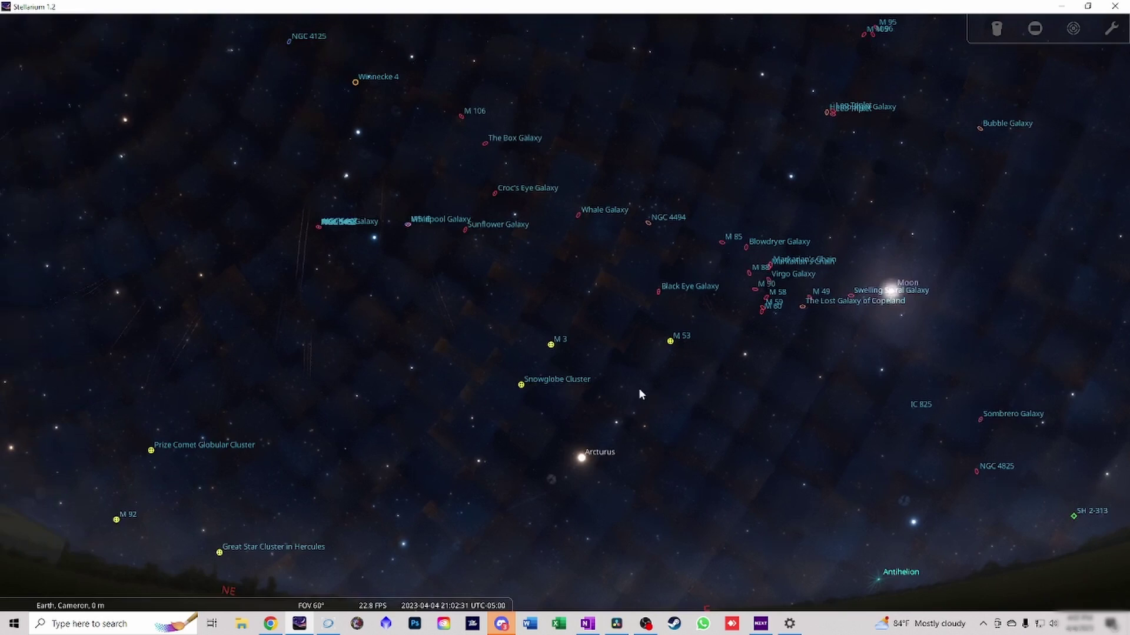
pyautogui.moveTo(343, 276); pyautogui.dragTo(732, 265)
pyautogui.scroll(2, 729, 265)
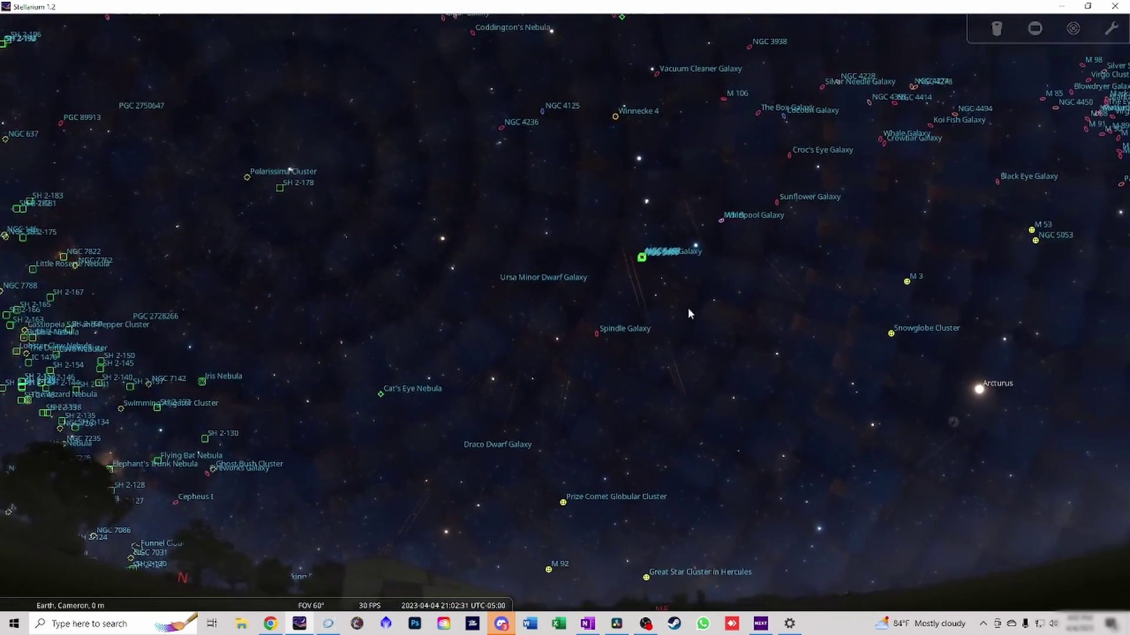
pyautogui.scroll(5, 496, 394)
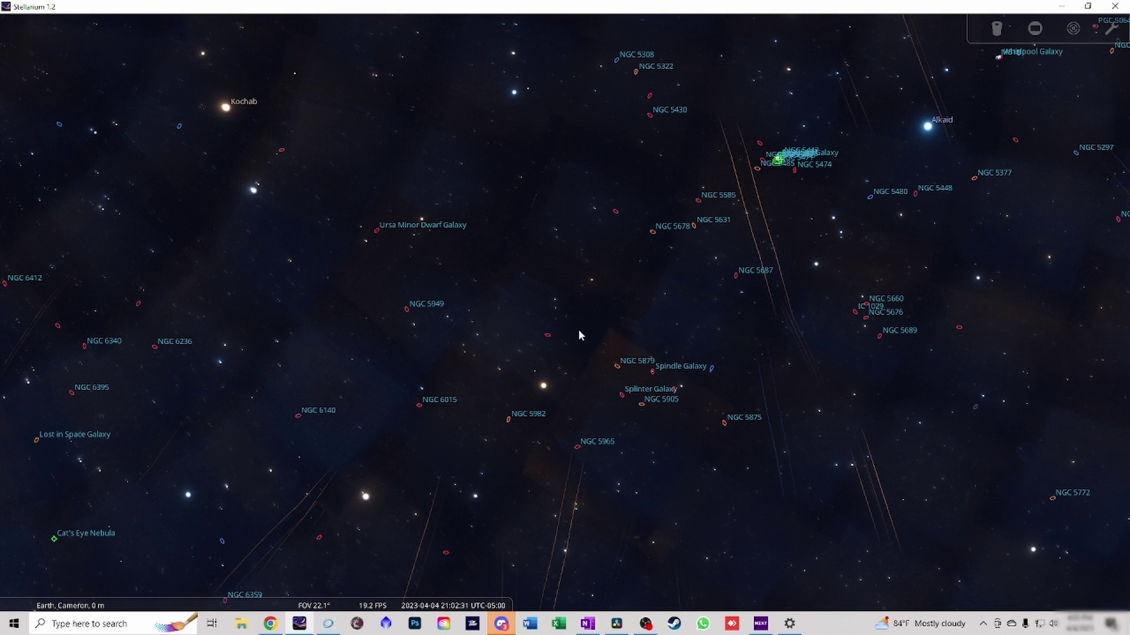
pyautogui.moveTo(532, 345); pyautogui.dragTo(571, 325)
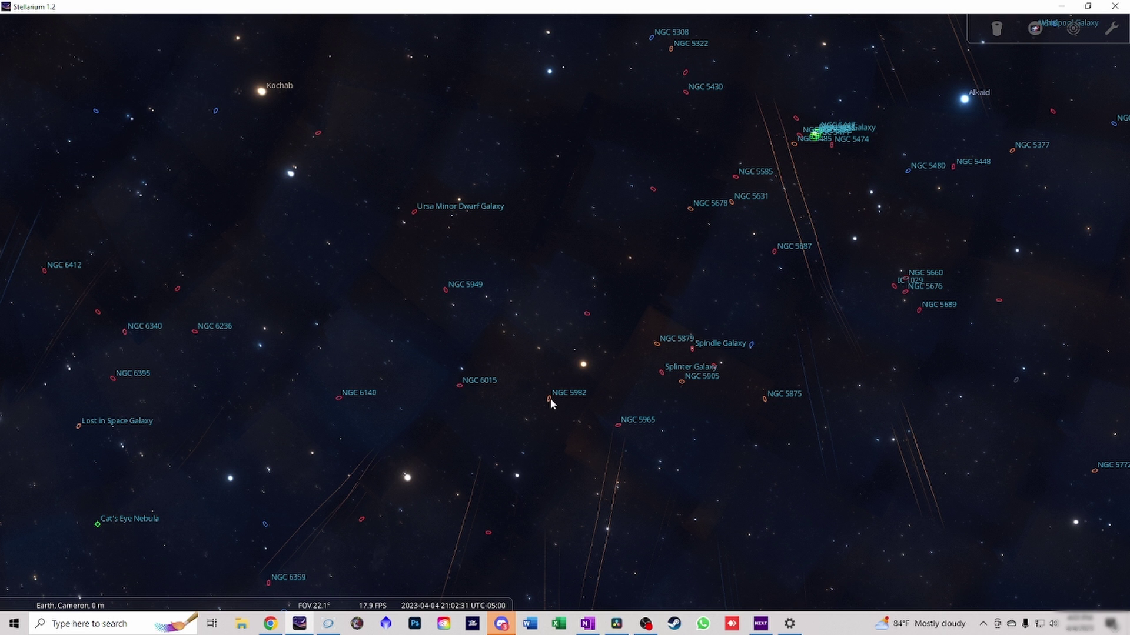
# - Centre on the Splinter Galaxy and overlay the ASI2600MM Pro sensor frame for the RC8
pyautogui.click(660, 373)
pyautogui.press('space')
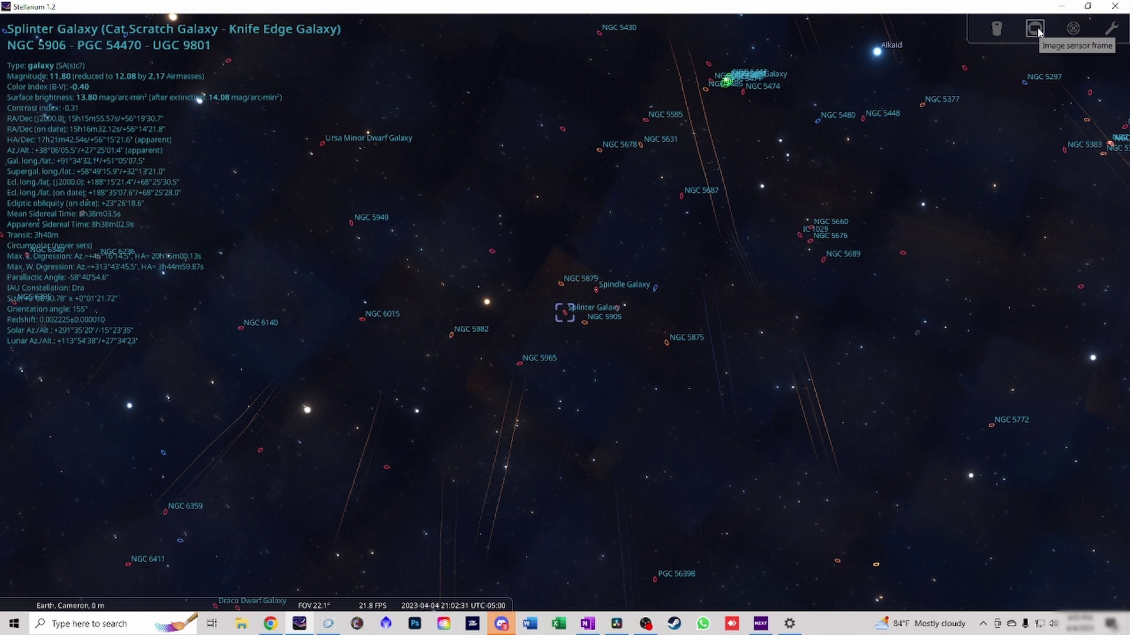
pyautogui.click(1036, 28)
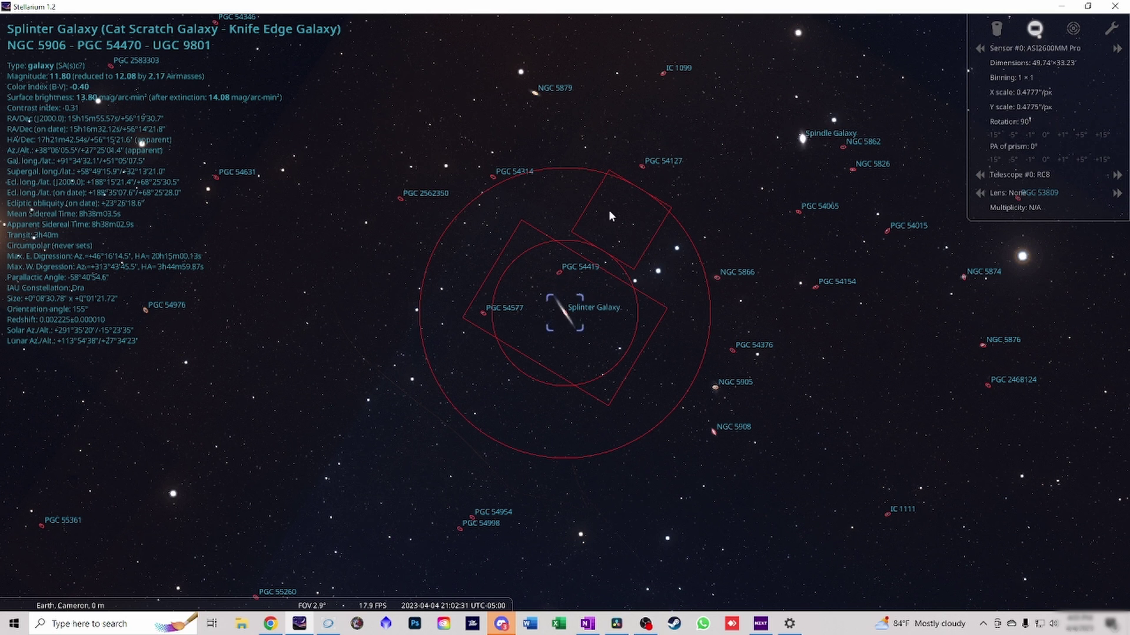
# - Inspect nearby stars, including the double star OΣ 294 and HIP 74377
pyautogui.click(677, 249)
pyautogui.click(658, 270)
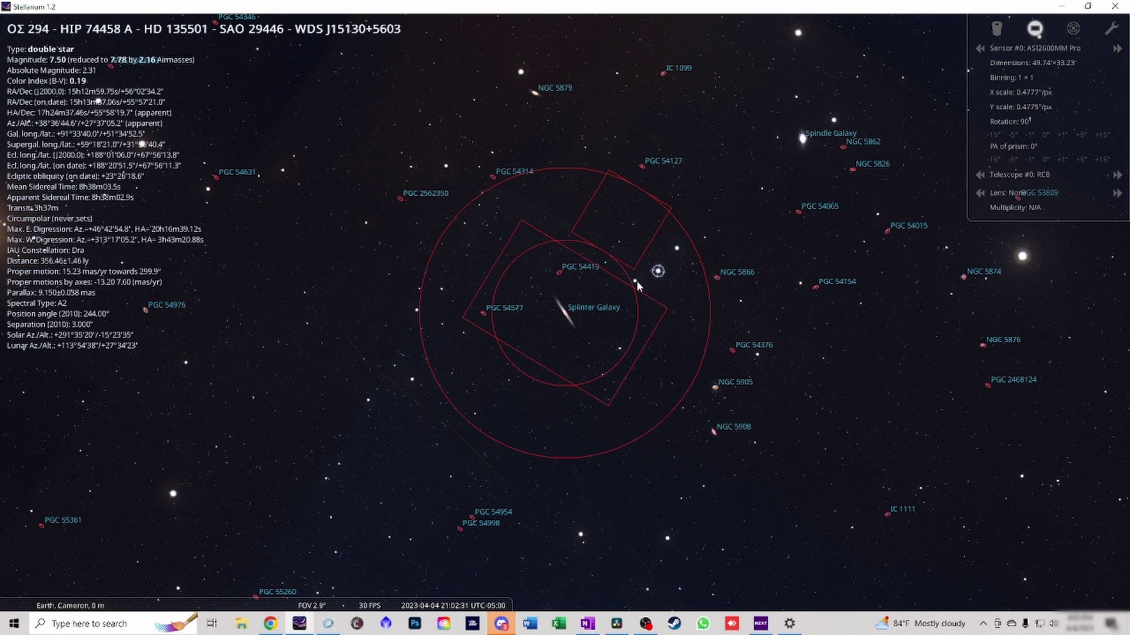
pyautogui.click(636, 283)
pyautogui.click(661, 272)
pyautogui.click(676, 250)
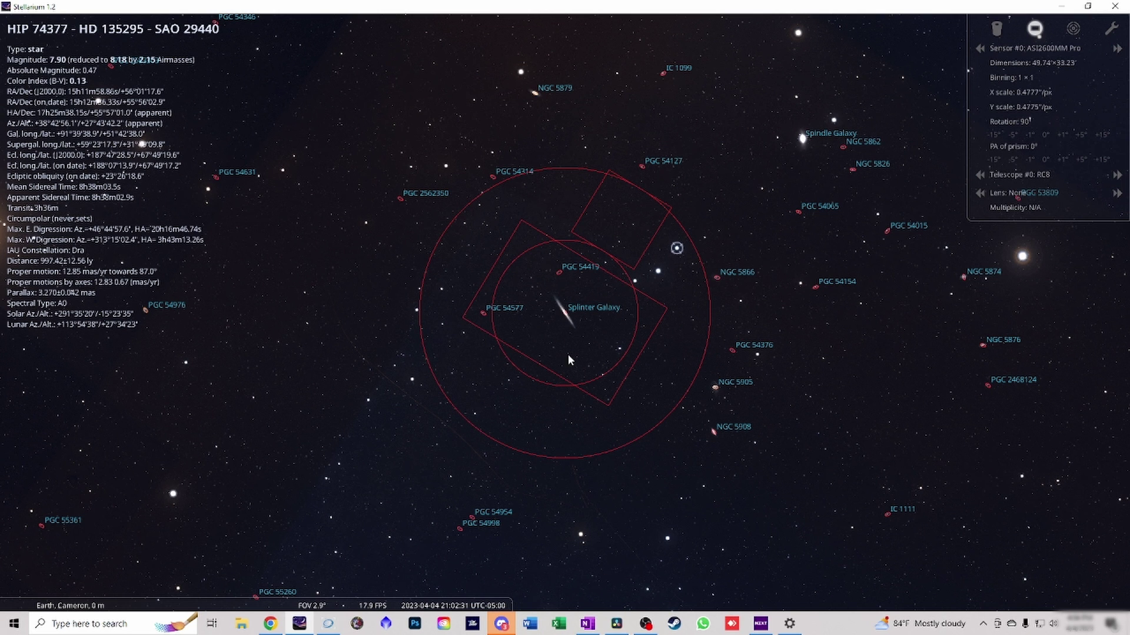
# - Reselect the Splinter Galaxy and zoom out to about a 2.9° field
pyautogui.click(568, 315)
pyautogui.press('/')
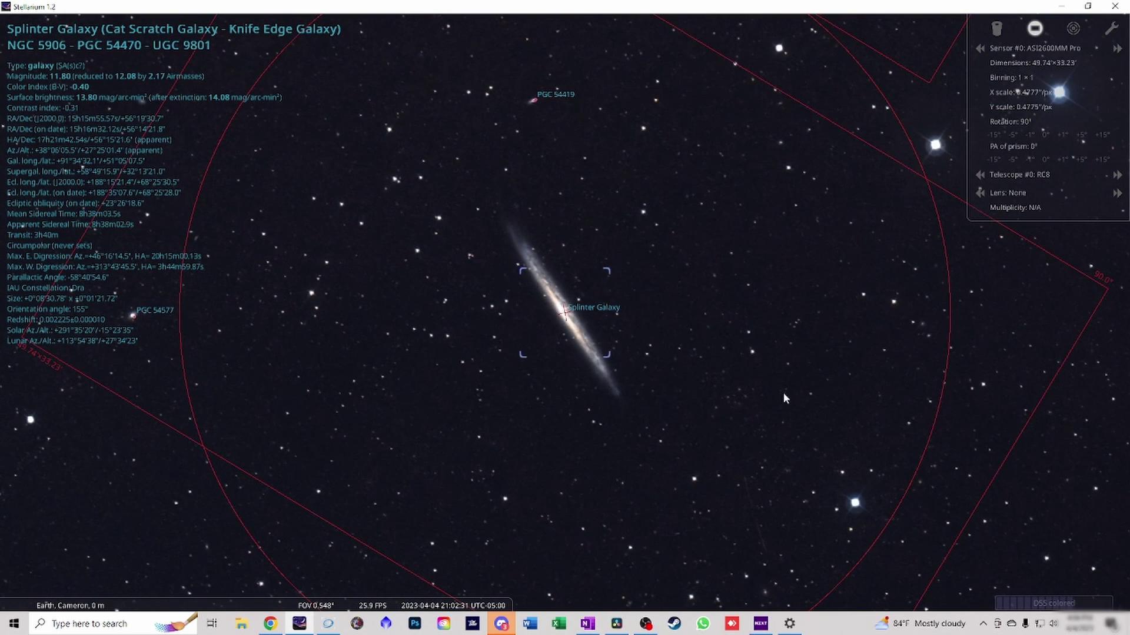
pyautogui.scroll(-4, 687, 259)
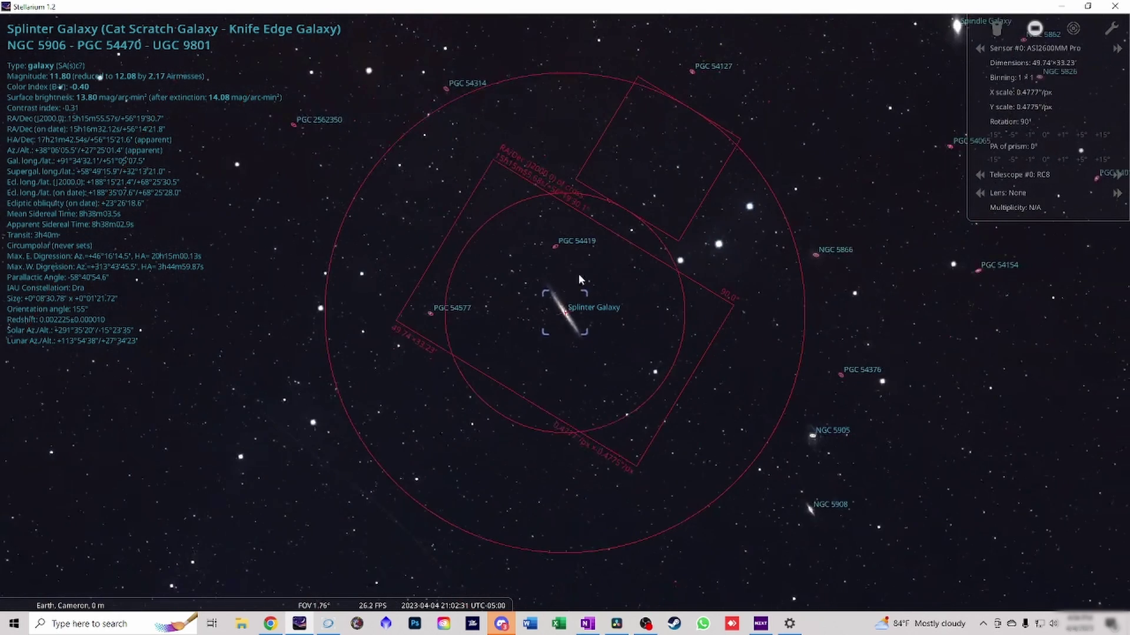
pyautogui.scroll(-2, 511, 304)
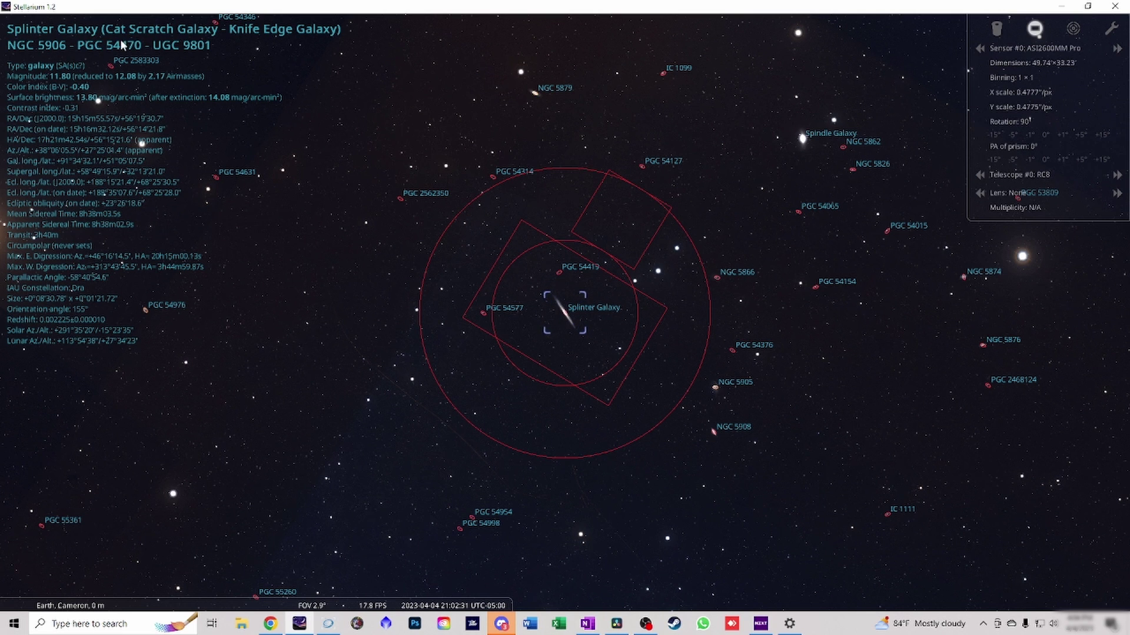
# - Load the Splinter Galaxy coordinates from Stellarium into N.I.N.A.'s Framing assistant
pyautogui.click(328, 624)
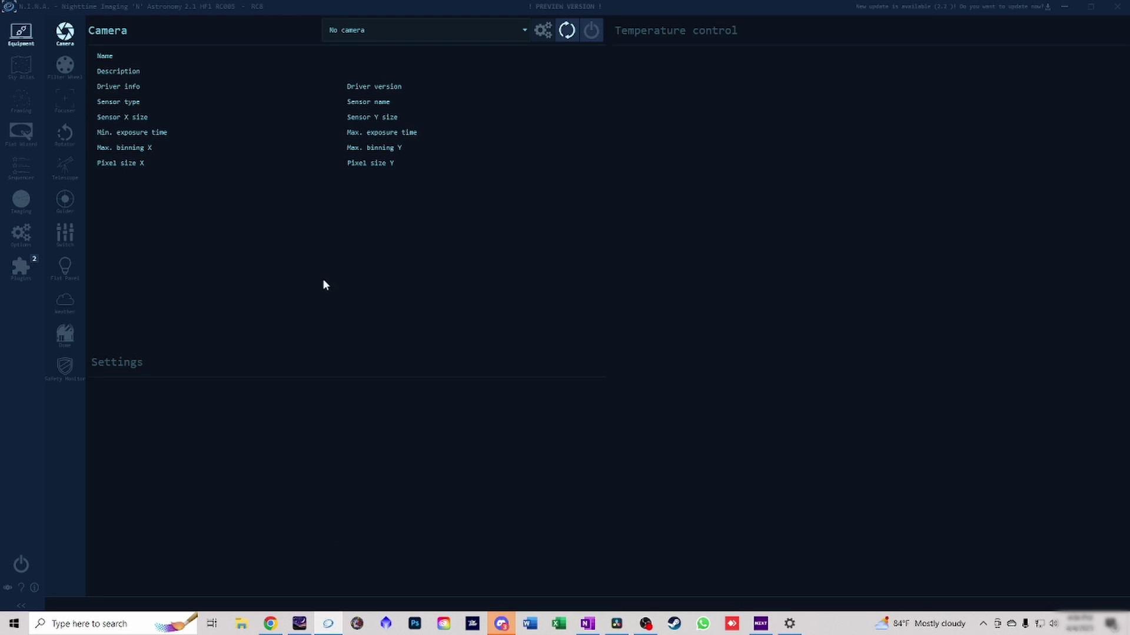
pyautogui.click(22, 100)
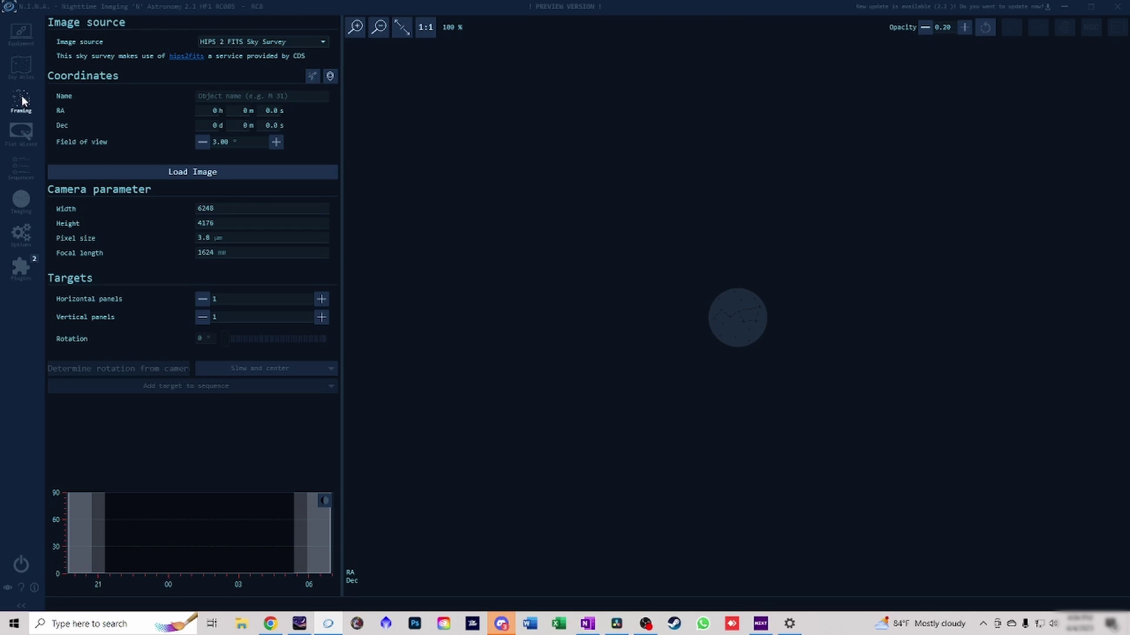
pyautogui.click(332, 77)
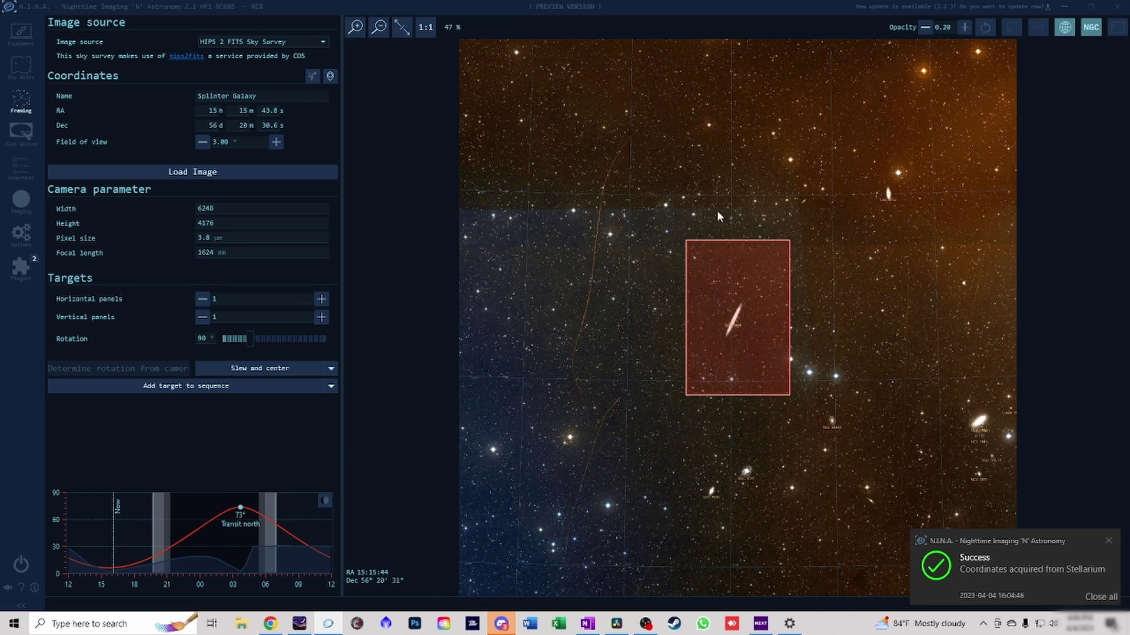
# - Zoom the framing image and recentre the frame at RA 15h 16m 0.2s, Dec 56d 20m 25.7s
pyautogui.click(356, 26)
pyautogui.moveTo(782, 336); pyautogui.dragTo(764, 339)
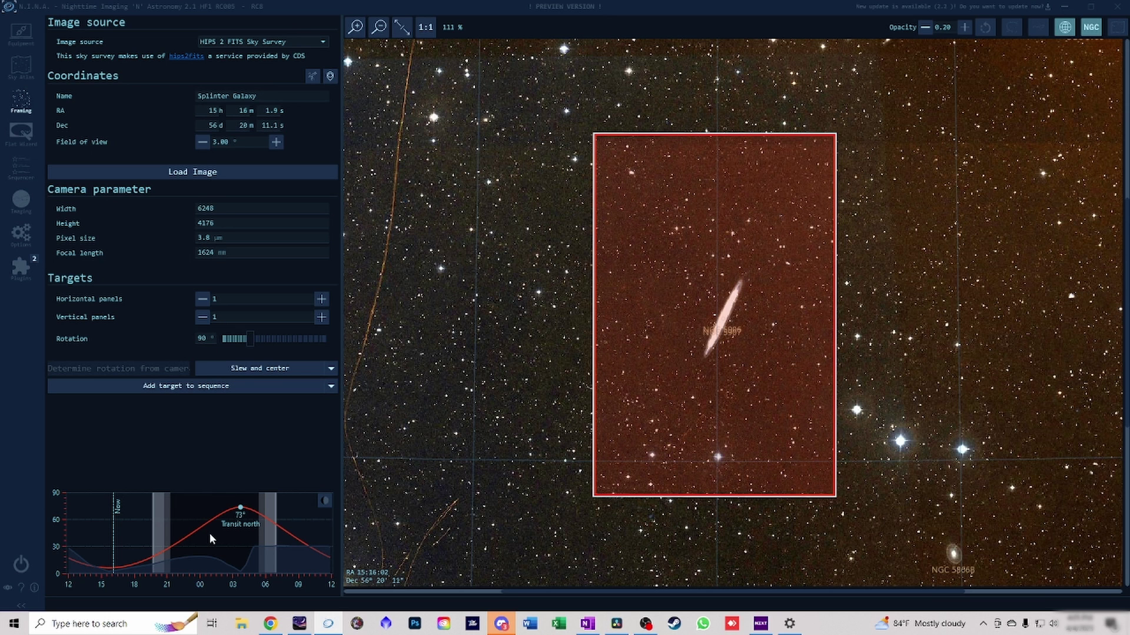
pyautogui.moveTo(712, 352); pyautogui.dragTo(726, 362)
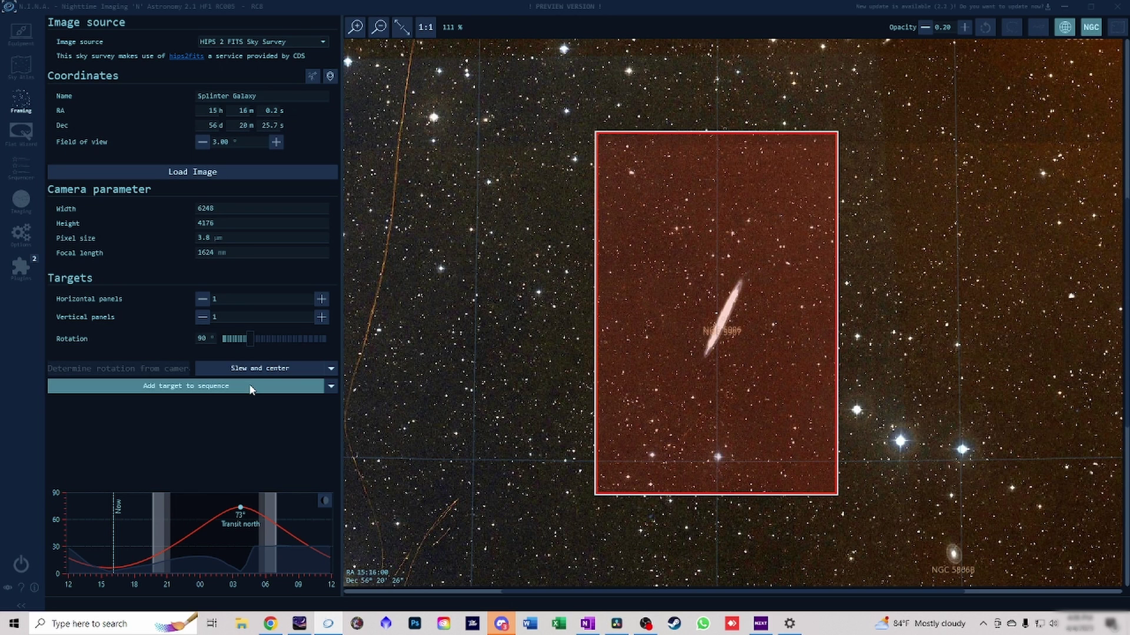
# - Open the Add target to sequence options to reveal the Sequencer target templates
pyautogui.click(250, 388)
pyautogui.moveTo(290, 412)
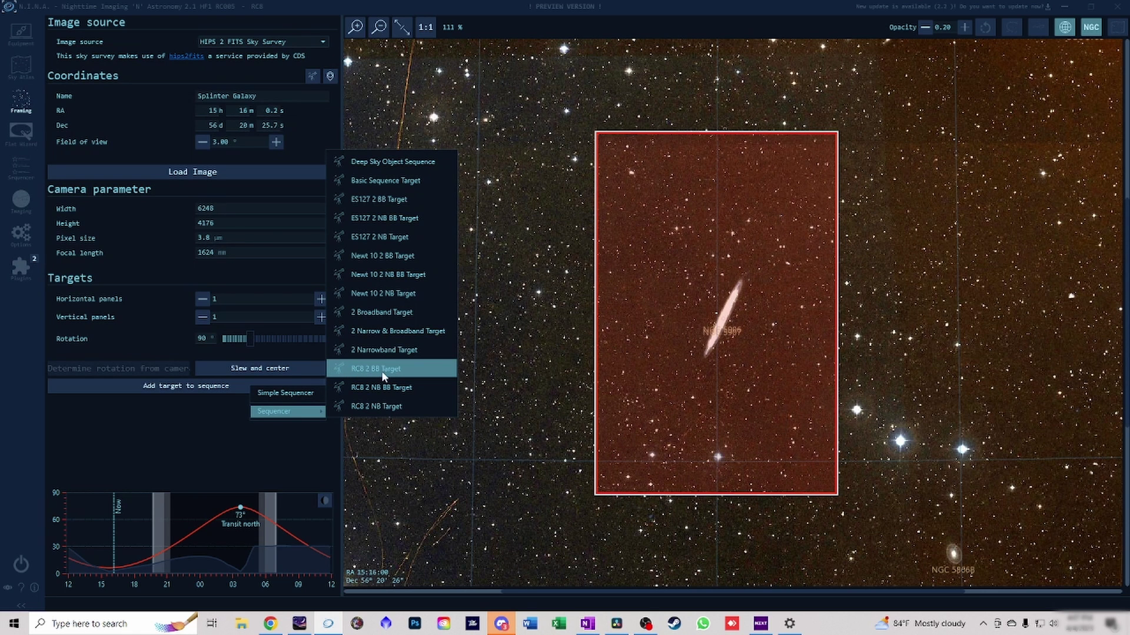
# - Add Splinter Galaxy from RC8 2 BB Target, collapse it, and browse the RC8 templates and Templates folder
pyautogui.click(377, 406)
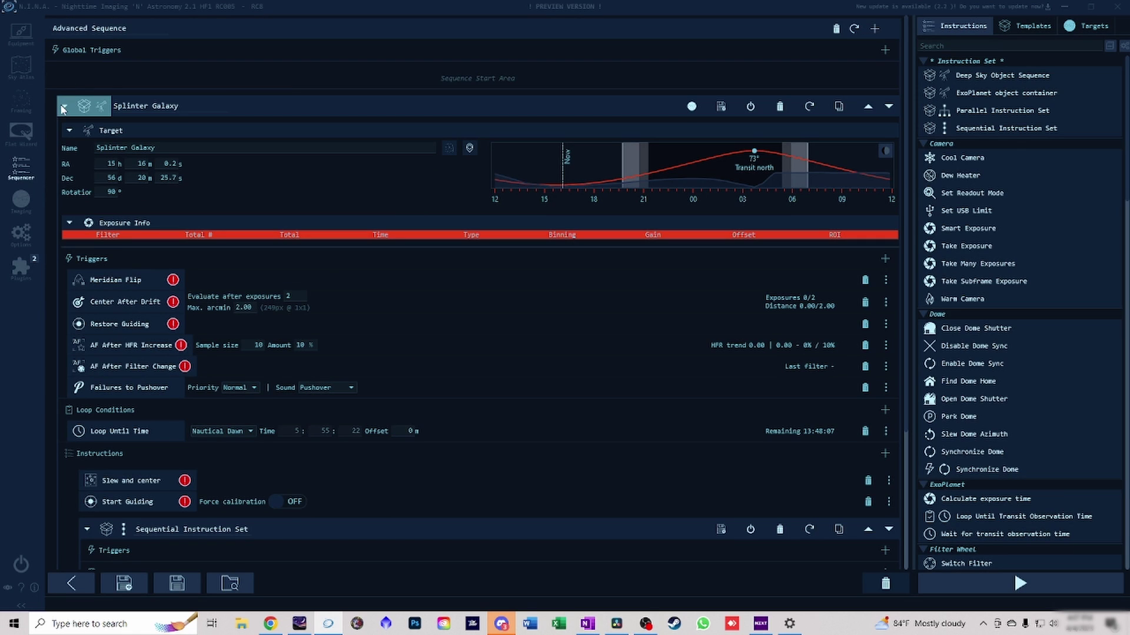
pyautogui.click(65, 108)
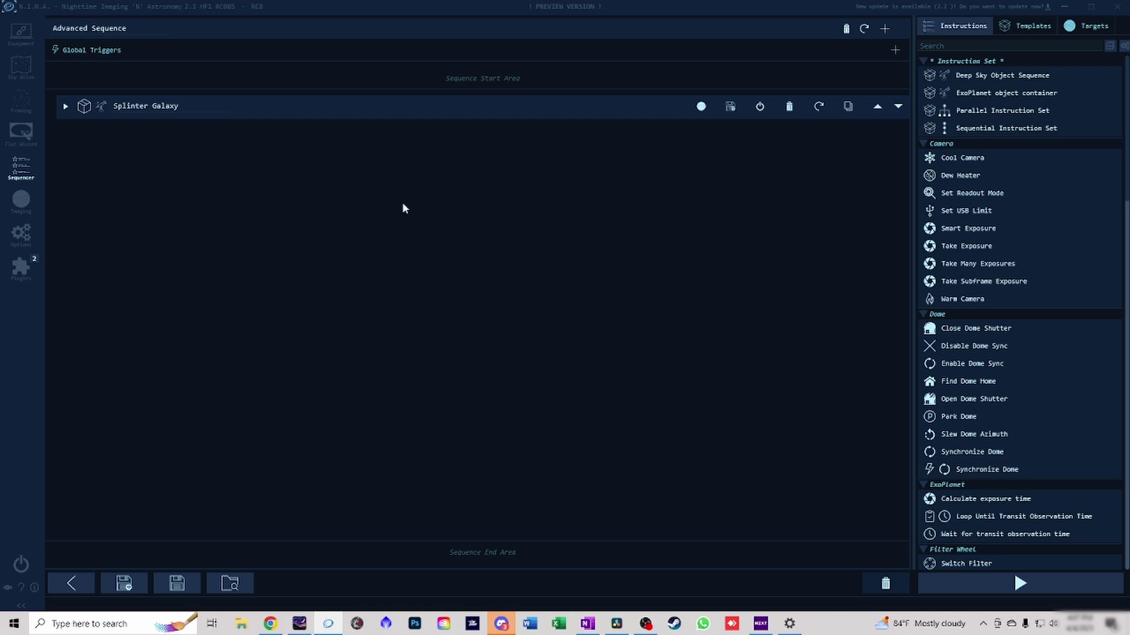
pyautogui.click(1031, 28)
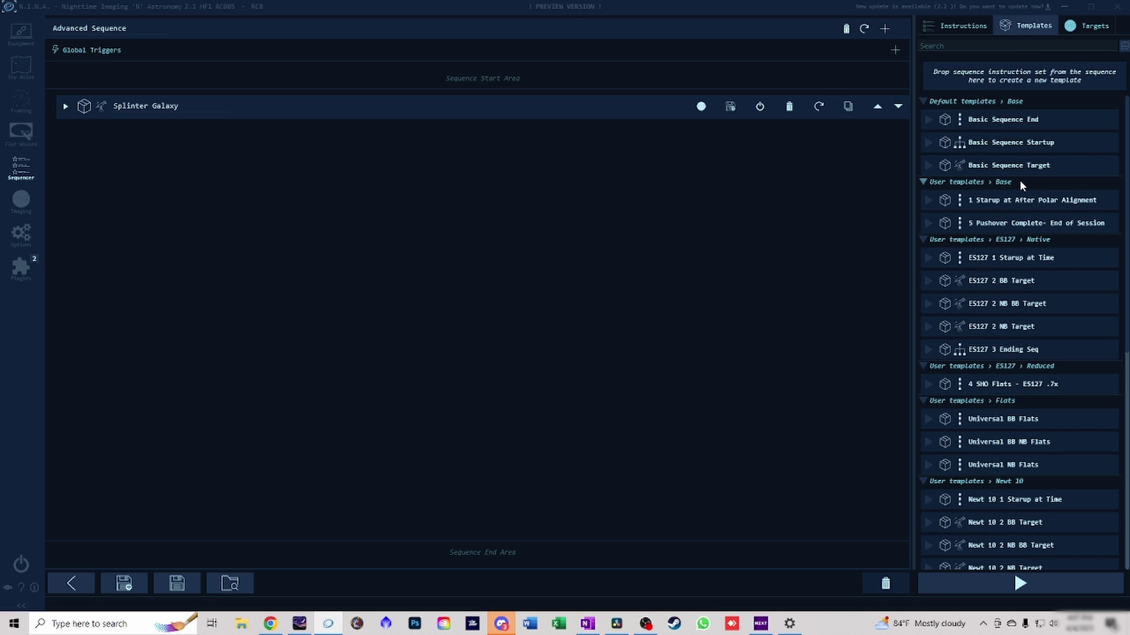
pyautogui.scroll(-10, 1004, 309)
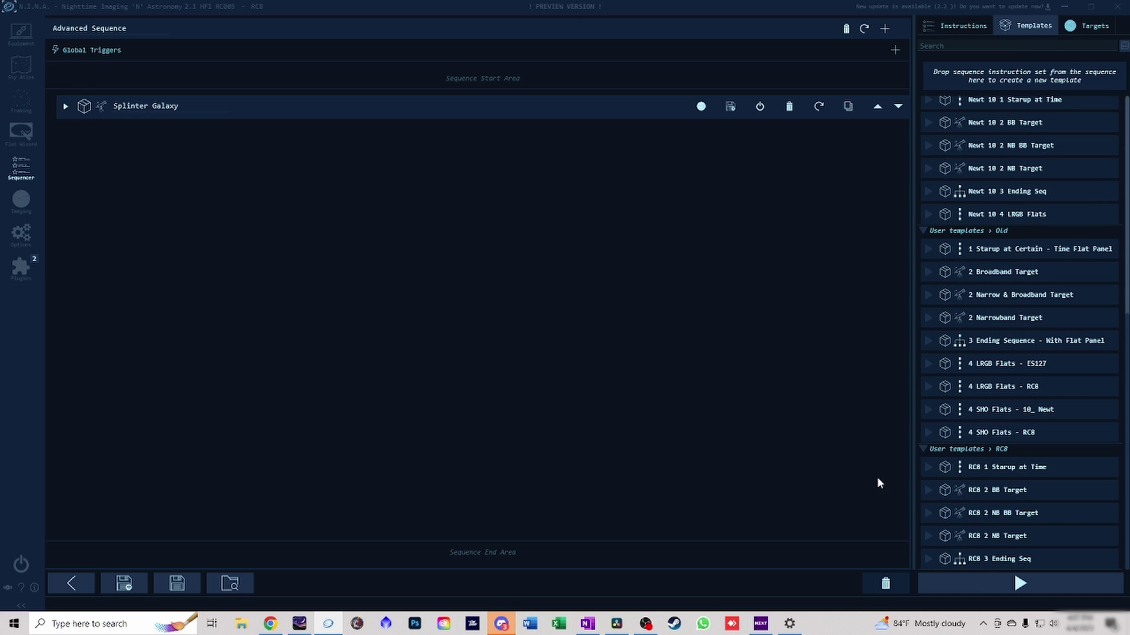
pyautogui.click(241, 624)
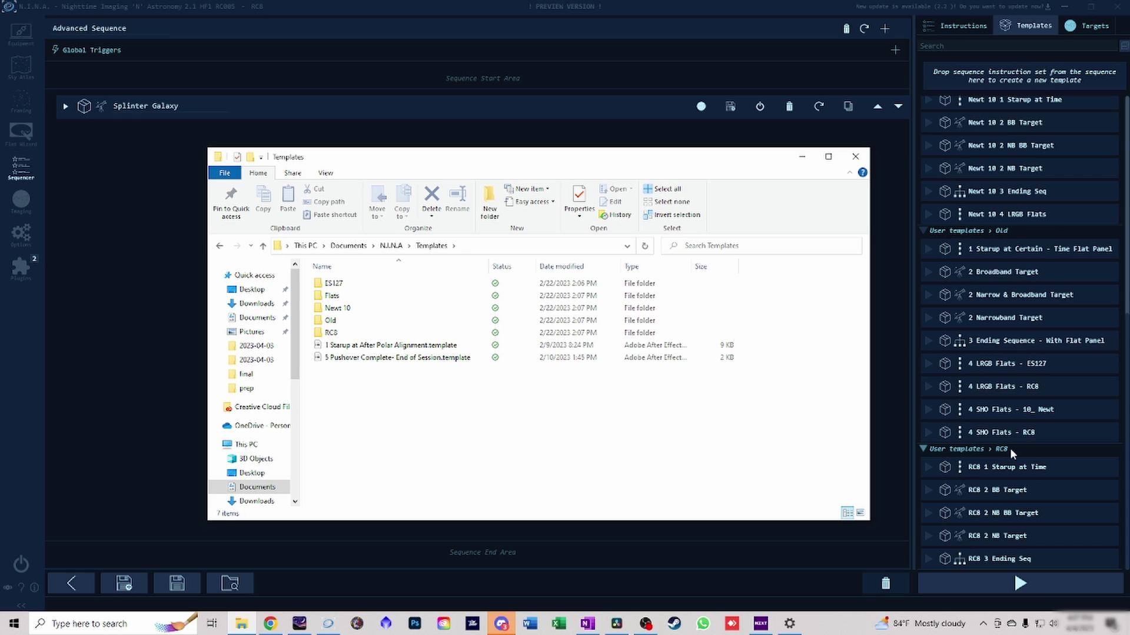
pyautogui.doubleClick(329, 333)
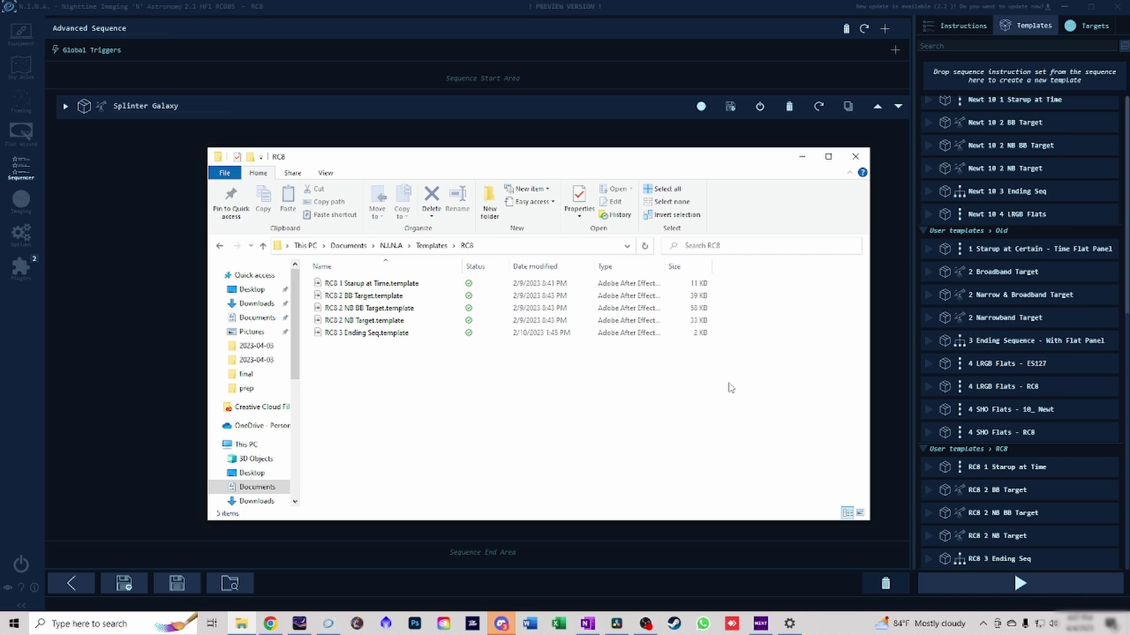
pyautogui.click(854, 158)
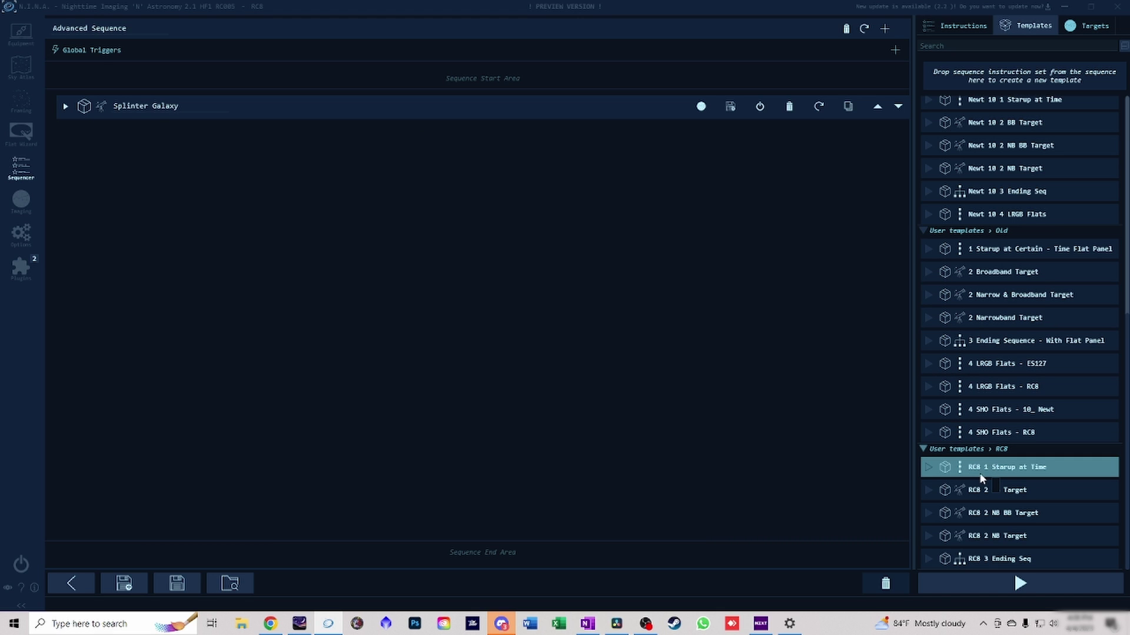
# - Add RC8 1 Starup at Time before and RC8 3 Ending Seq after the Splinter Galaxy target
pyautogui.moveTo(983, 470); pyautogui.dragTo(203, 93)
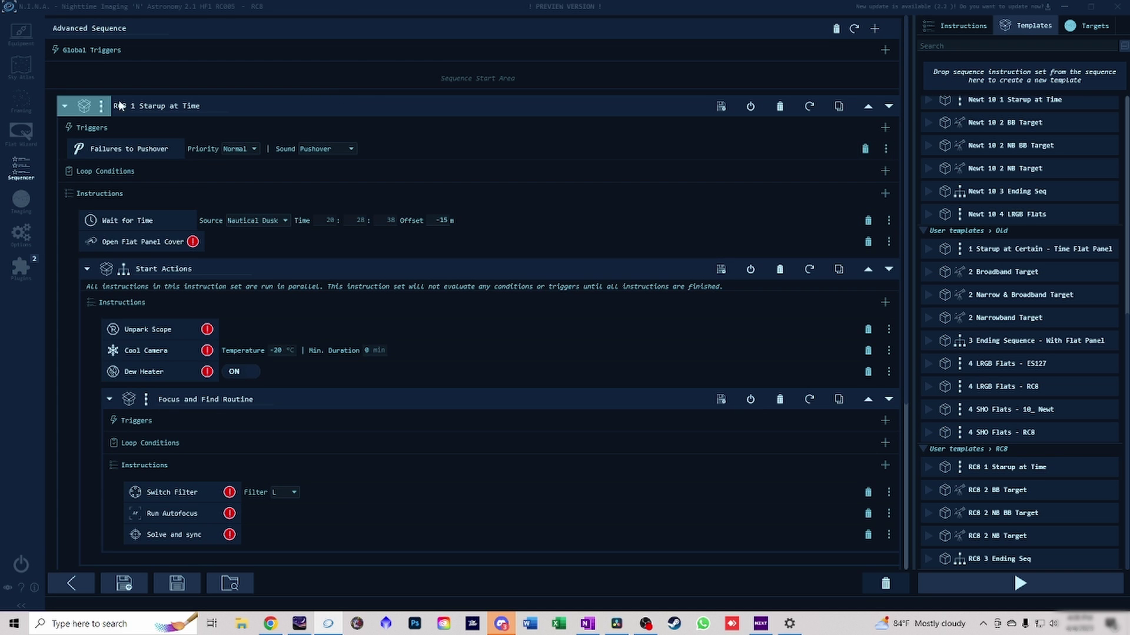
pyautogui.click(65, 106)
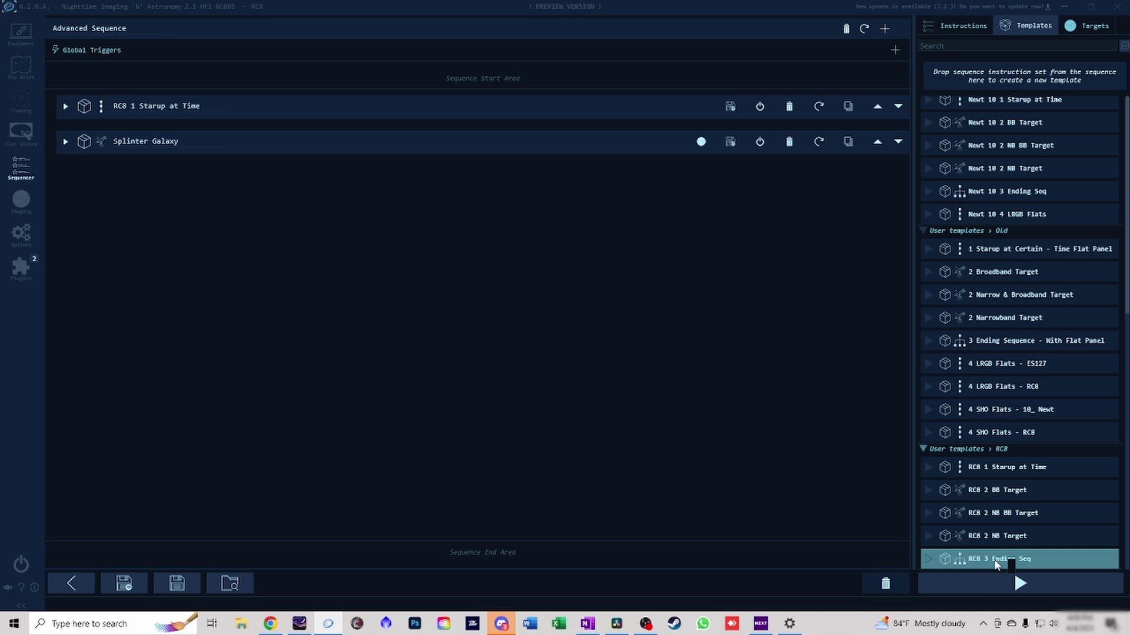
pyautogui.moveTo(982, 550); pyautogui.dragTo(302, 164)
pyautogui.click(65, 177)
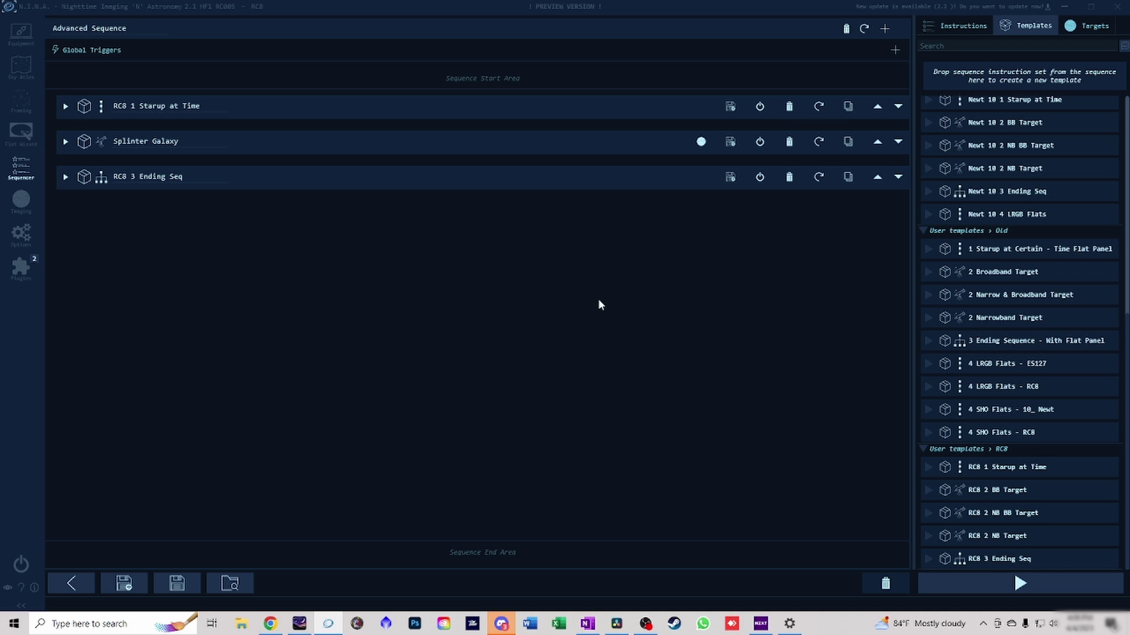
# - Append Universal BB Flats and 5 Pushover Complete- End of Session after the ending block
pyautogui.scroll(8, 1025, 366)
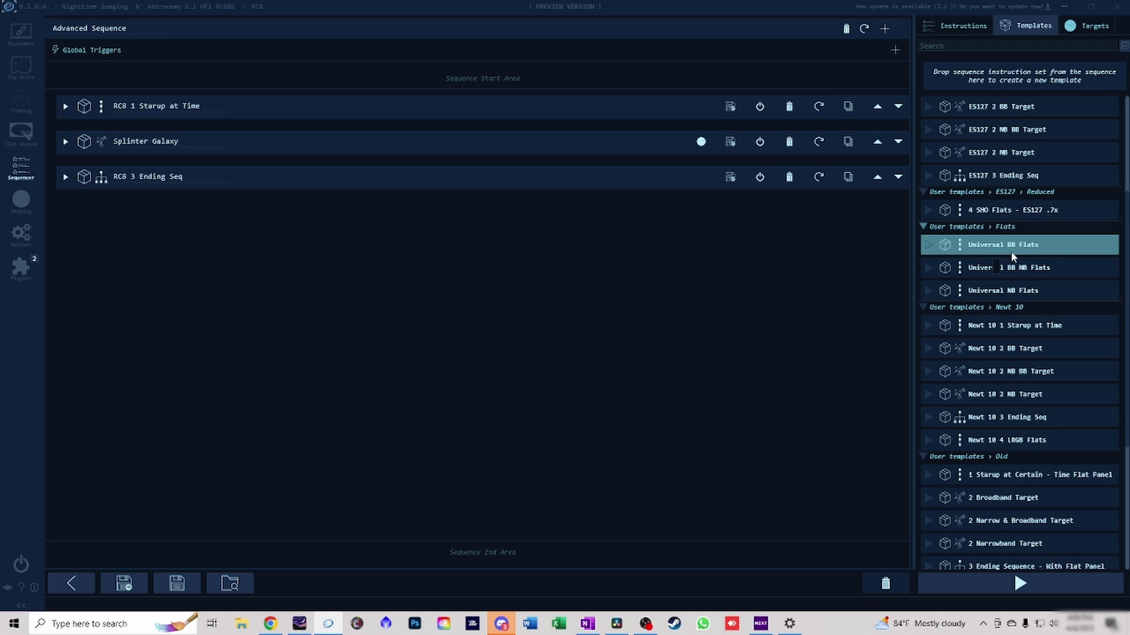
pyautogui.moveTo(1011, 252); pyautogui.dragTo(485, 188)
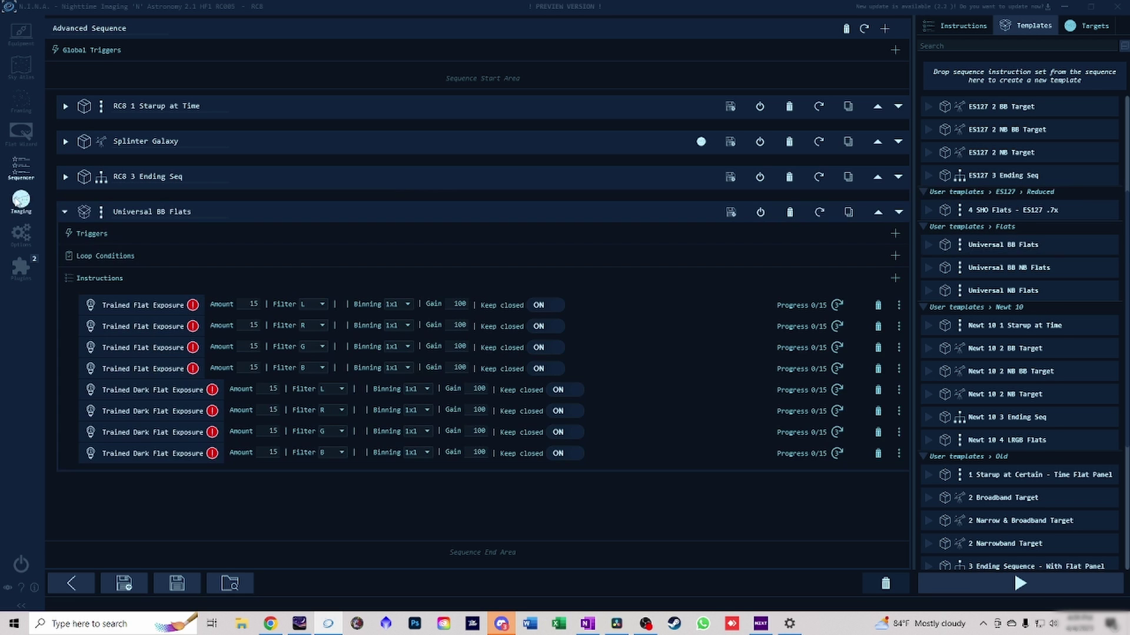
pyautogui.click(80, 216)
pyautogui.scroll(5, 1012, 255)
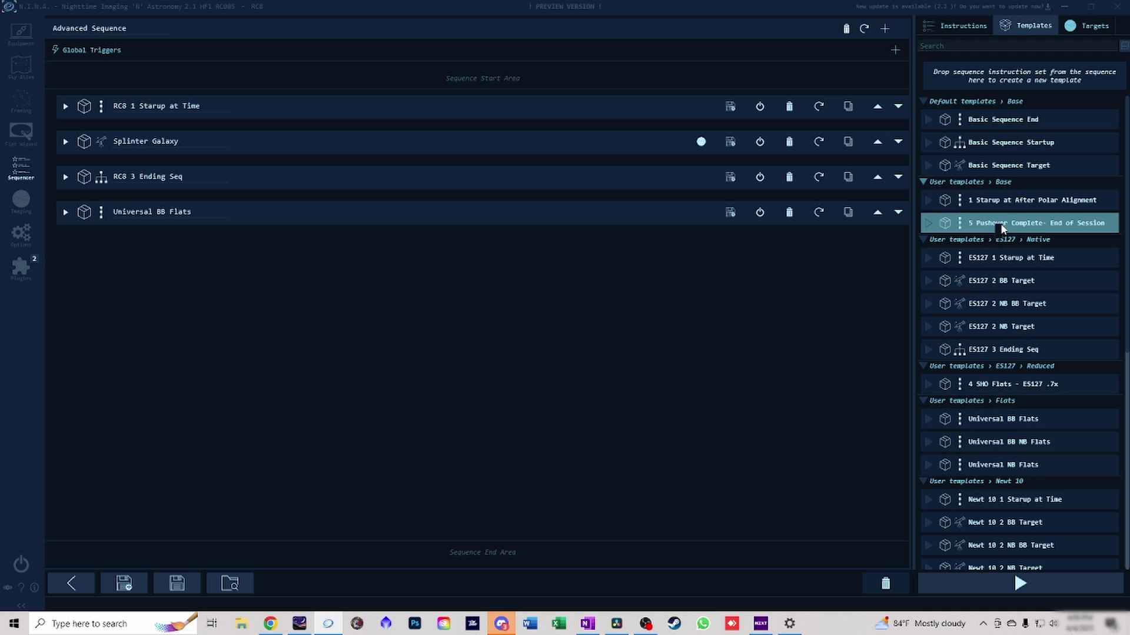
pyautogui.moveTo(1039, 226); pyautogui.dragTo(262, 242)
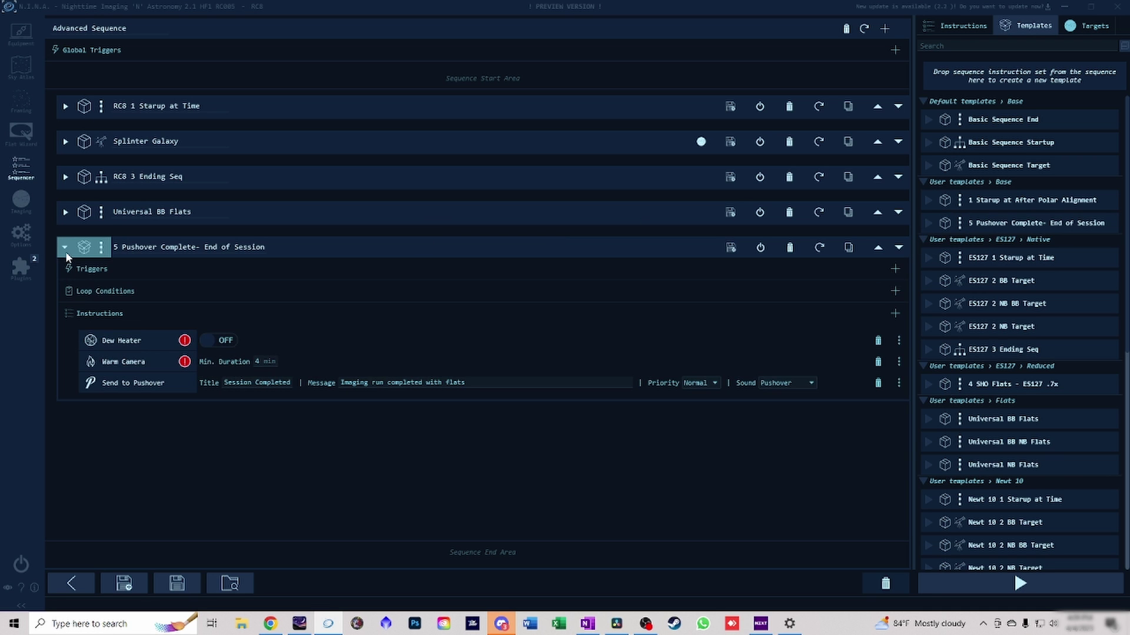
# - Collapse the Pushover end-of-session block and expand the RC8 1 Starup at Time block
pyautogui.click(66, 248)
pyautogui.click(65, 108)
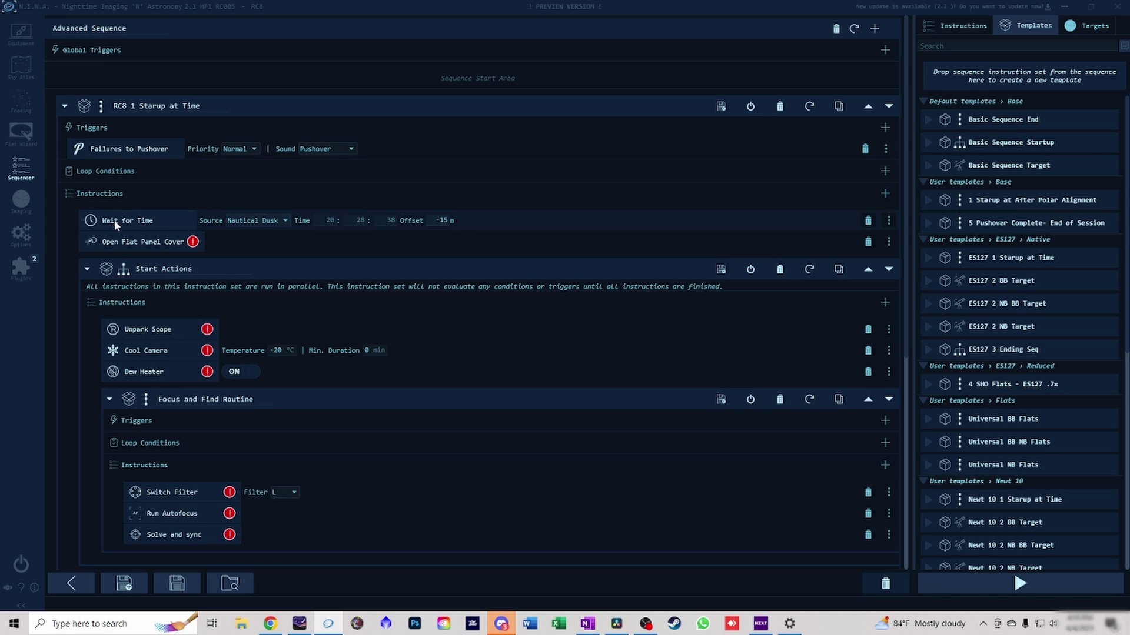
# - Change the Nautical Dusk wait's start offset from -15 to 0 minutes
pyautogui.doubleClick(447, 222)
pyautogui.press('BackSpace')
pyautogui.write('0')
# - Scroll down to review the start actions: unpark, cool camera to -20 °C, dew heater on
pyautogui.scroll(-1, 196, 242)
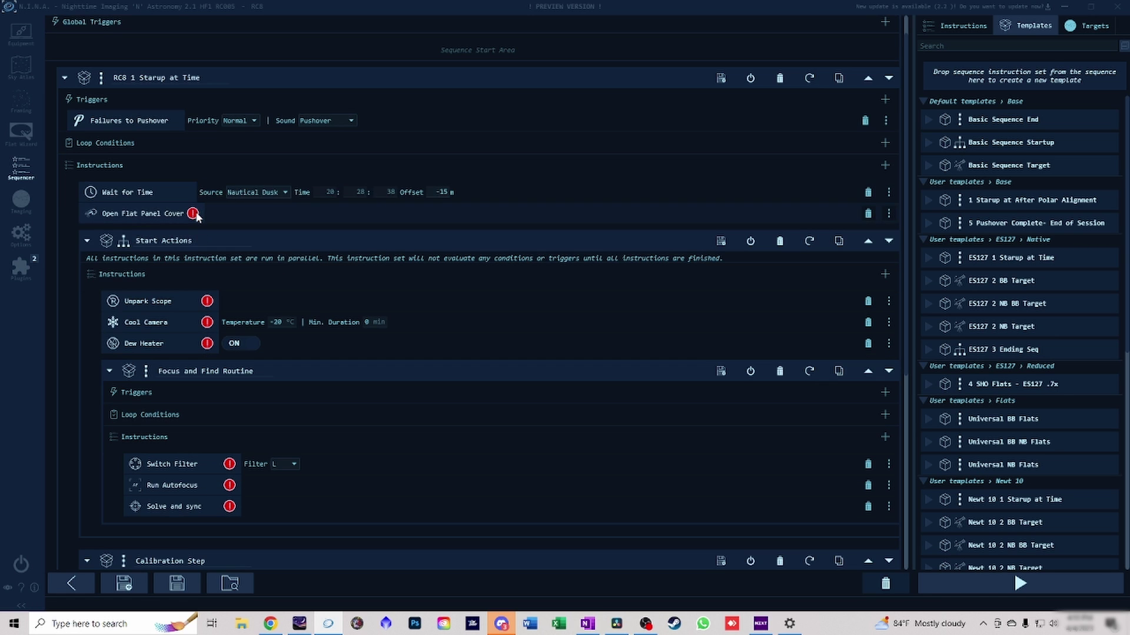
pyautogui.moveTo(197, 216)
pyautogui.scroll(-1, 199, 213)
pyautogui.scroll(-1, 200, 214)
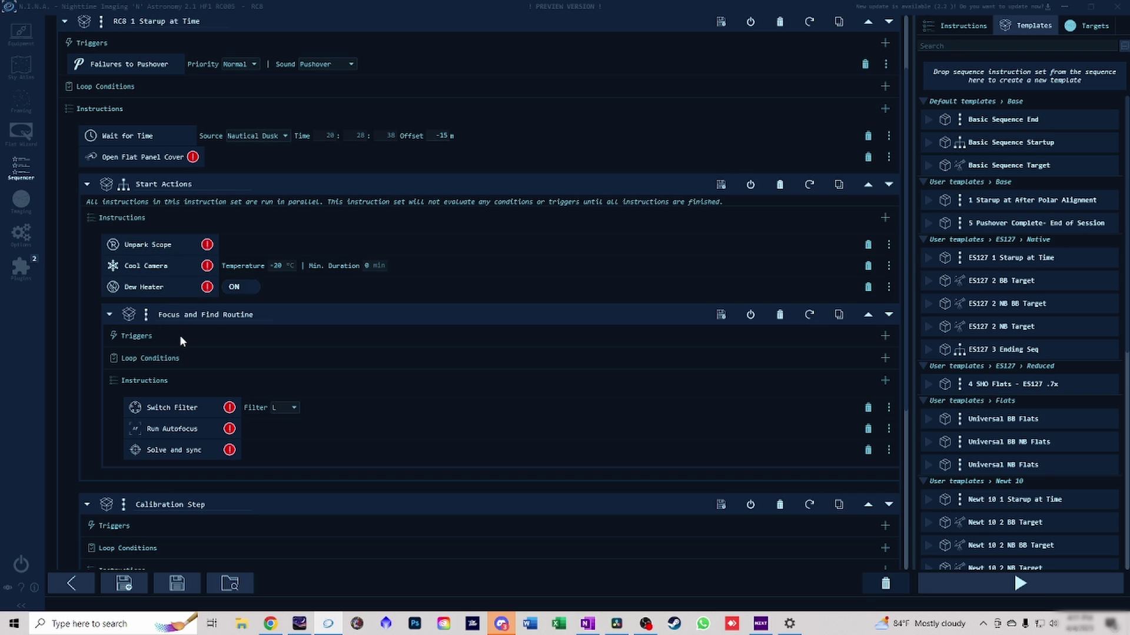
# - Scroll through the Focus and Find Routine and Calibration Step, then back up
pyautogui.scroll(-1, 182, 327)
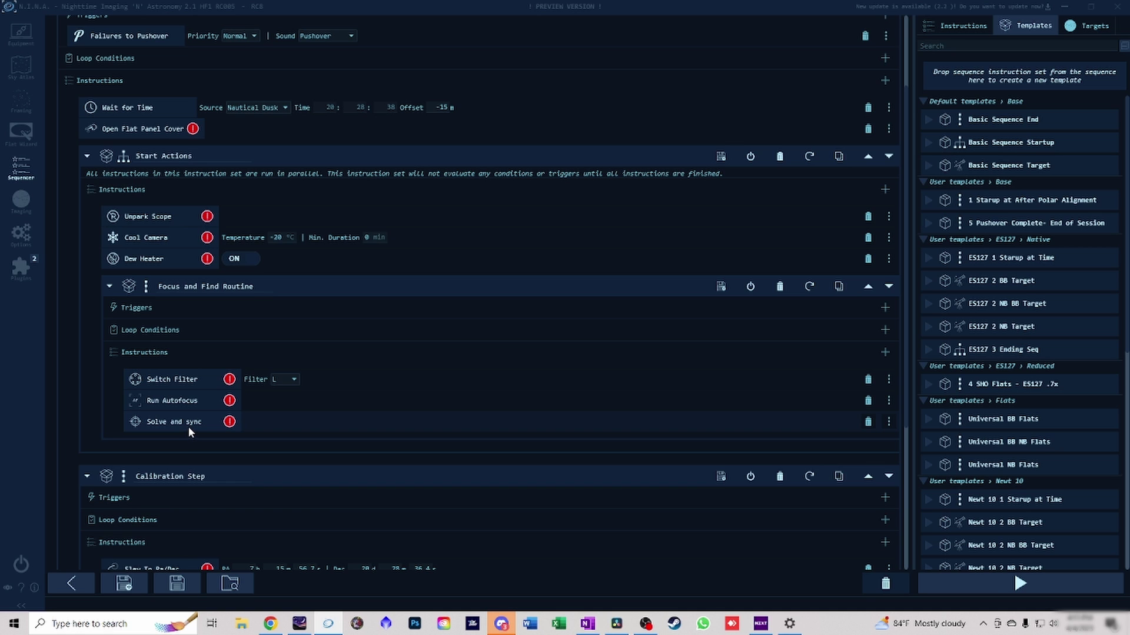
pyautogui.scroll(2, 189, 425)
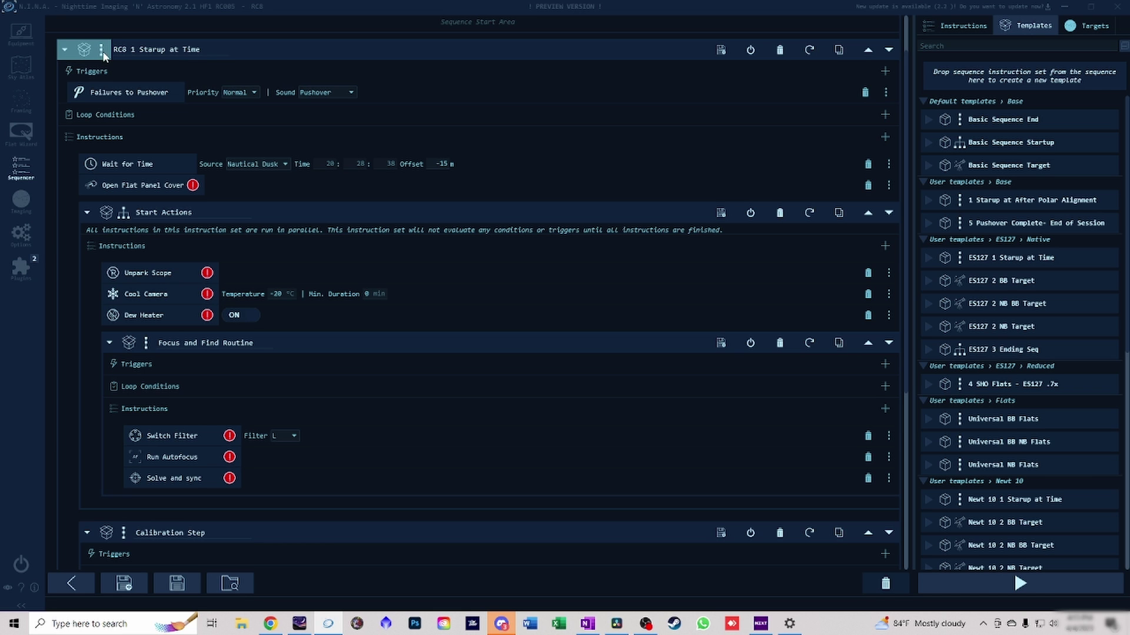
# - Collapse the startup set and expand Splinter Galaxy to view its Nautical Dawn loop and exposures
pyautogui.click(64, 50)
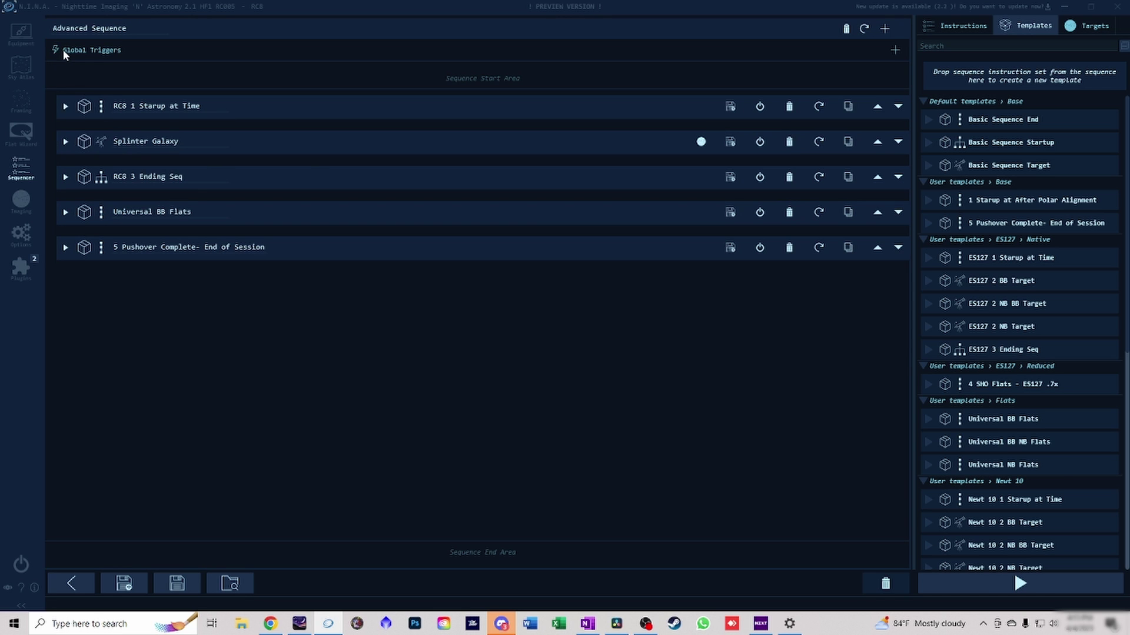
pyautogui.click(65, 141)
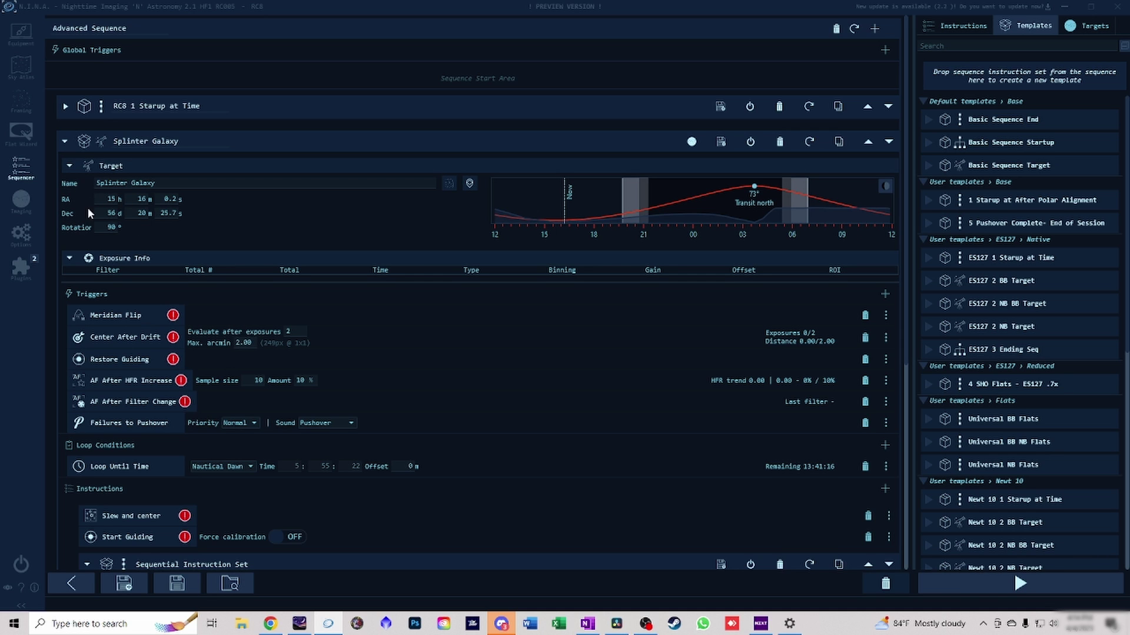
pyautogui.scroll(-7, 312, 275)
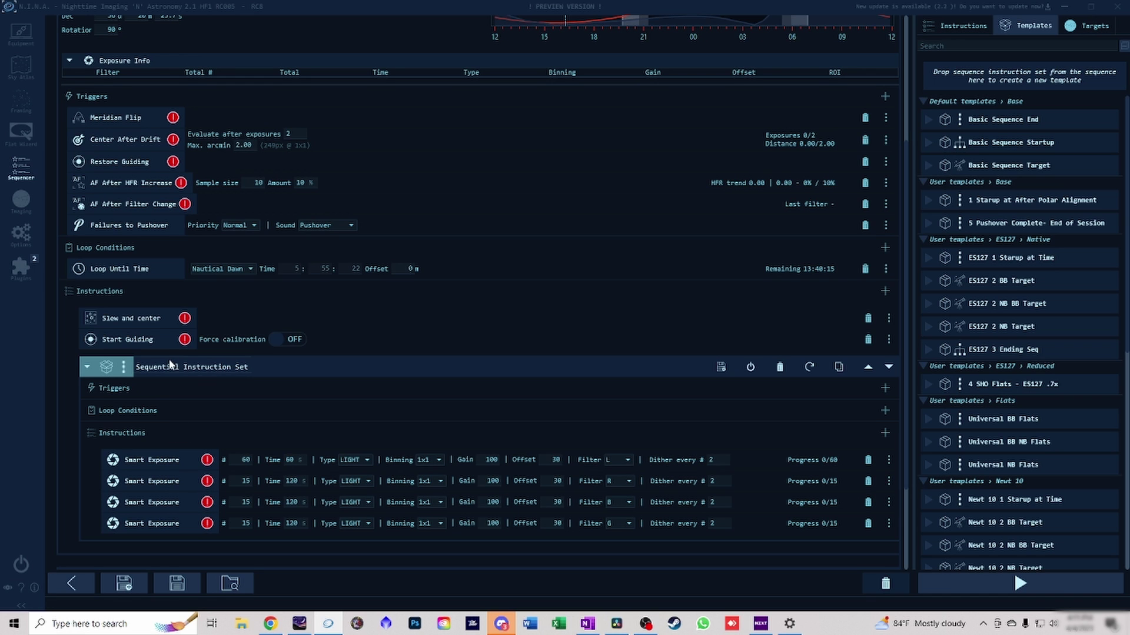
# - Scroll through the Splinter Galaxy exposure rows and back up to the block header
pyautogui.scroll(-1, 171, 364)
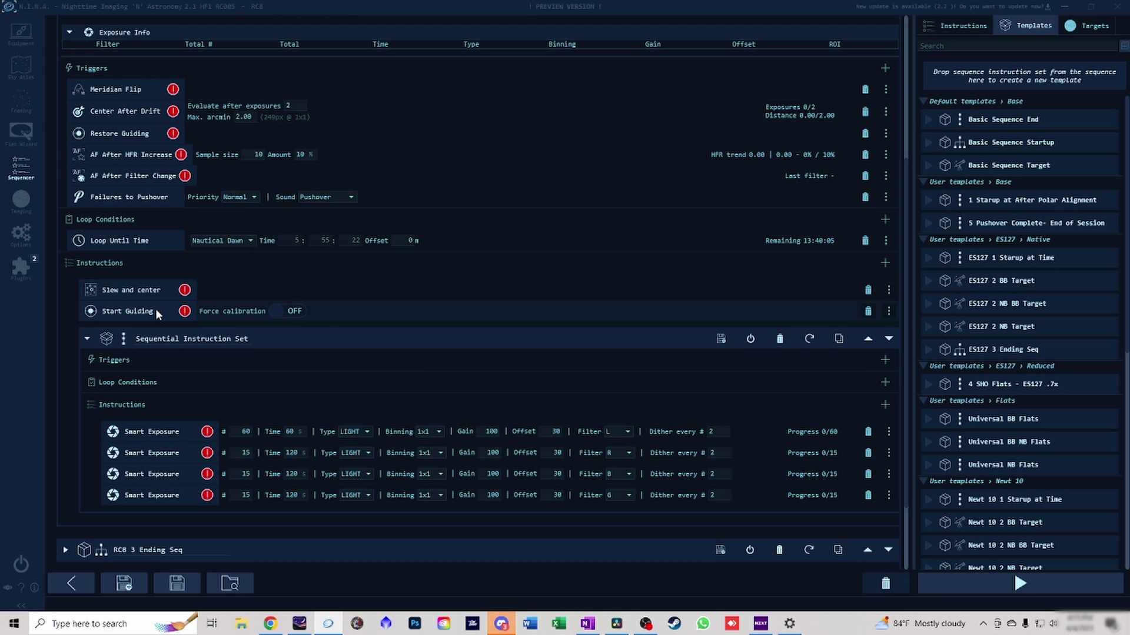
pyautogui.scroll(-2, 155, 309)
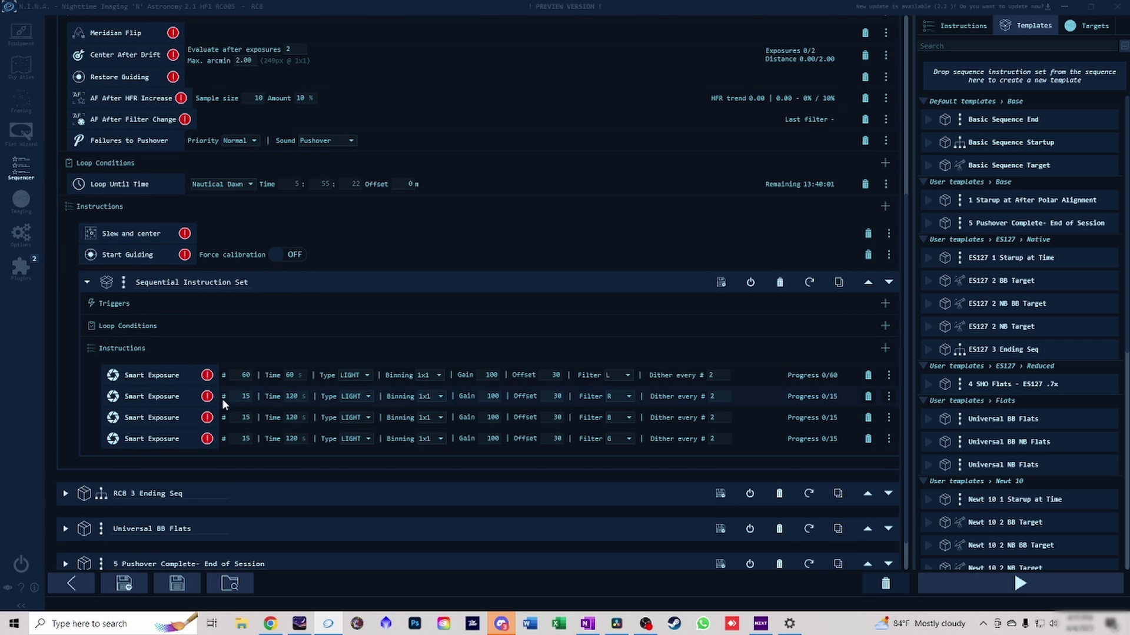
pyautogui.scroll(1, 221, 398)
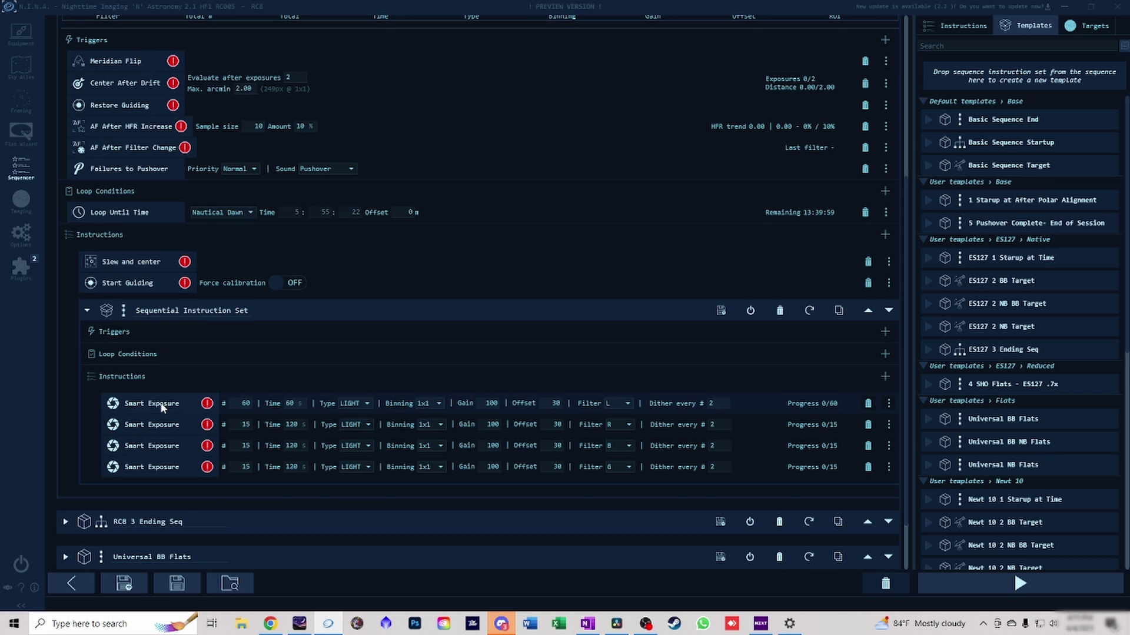
pyautogui.scroll(1, 167, 418)
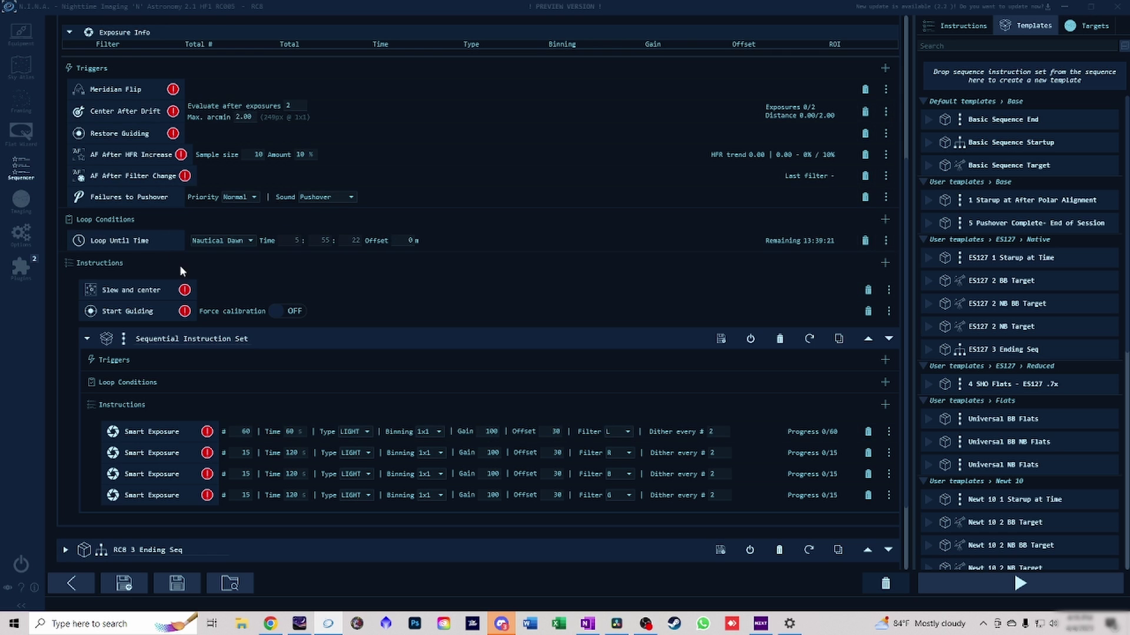
pyautogui.scroll(2, 234, 384)
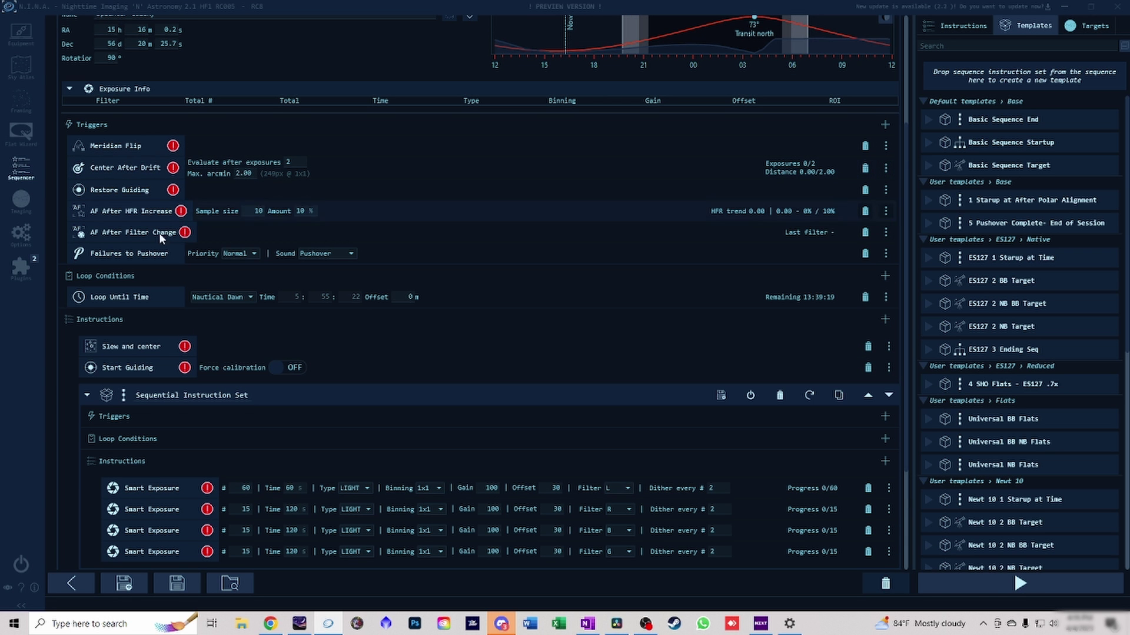
pyautogui.scroll(3, 293, 298)
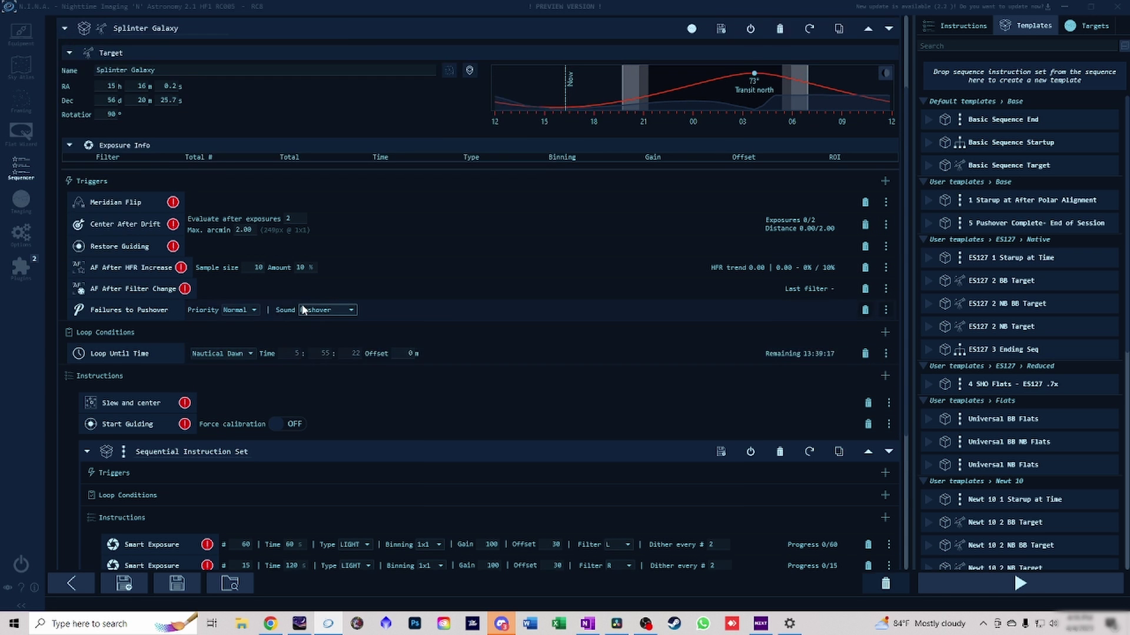
# - Collapse Splinter Galaxy, then expand and collapse the RC8 3 Ending Seq block
pyautogui.click(65, 59)
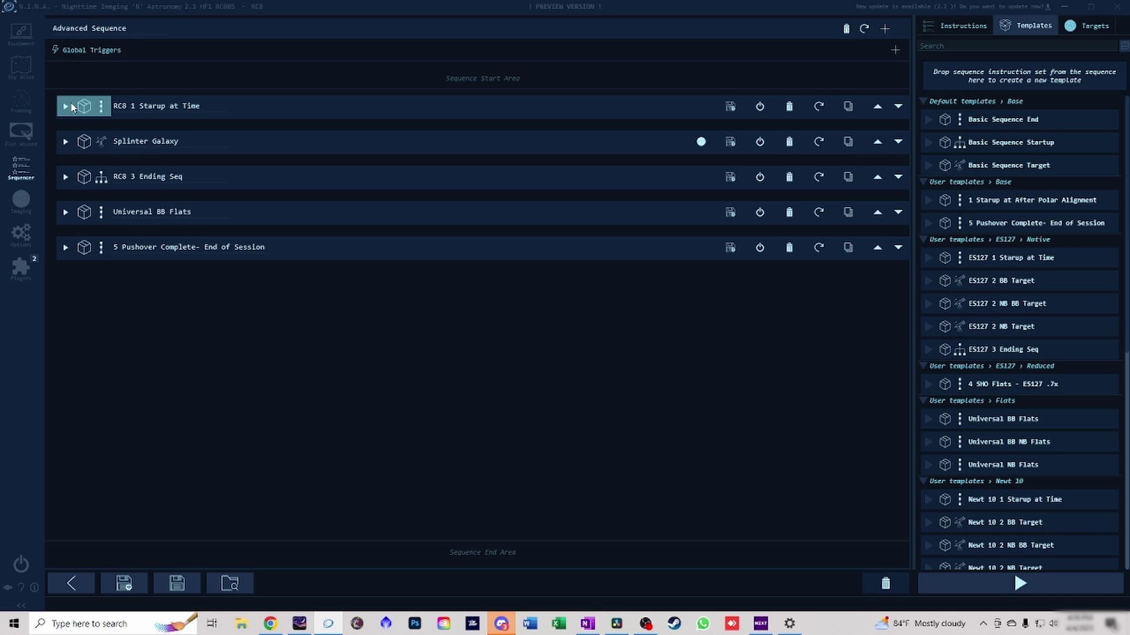
pyautogui.click(66, 178)
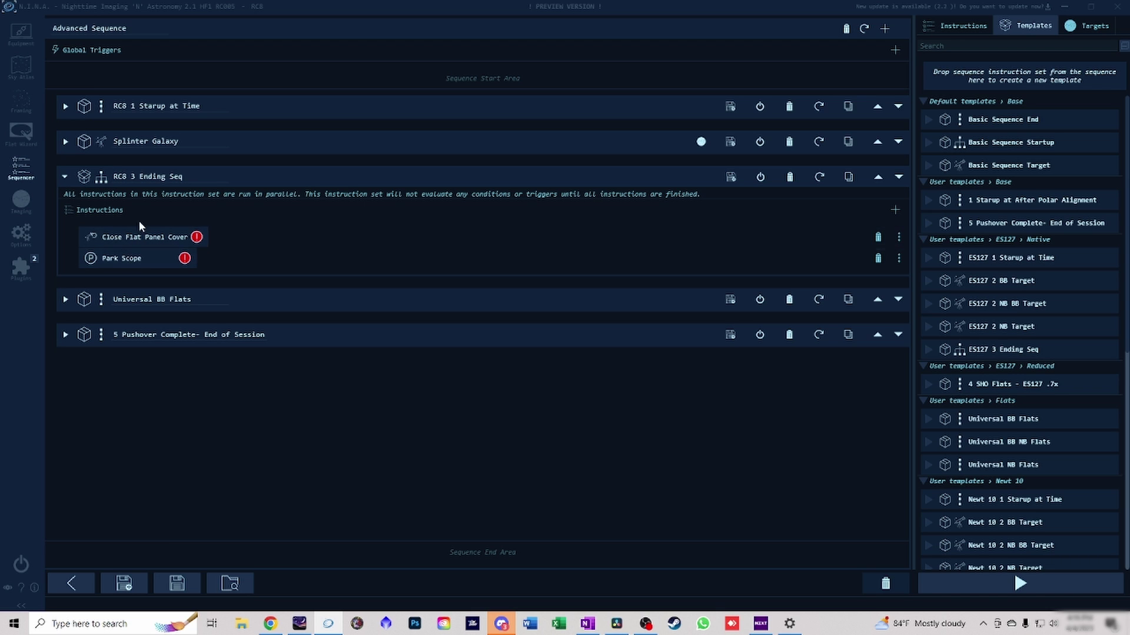
pyautogui.click(64, 176)
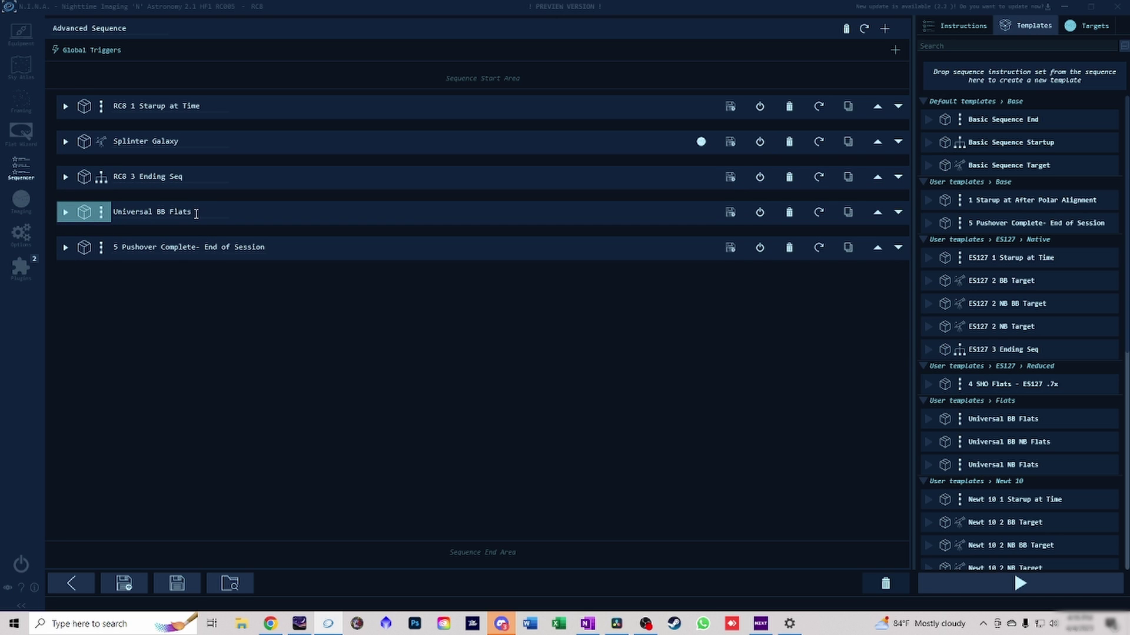
# - Expand Universal BB Flats to show 15 trained flats and dark flats each for L, R, G, B
pyautogui.click(79, 221)
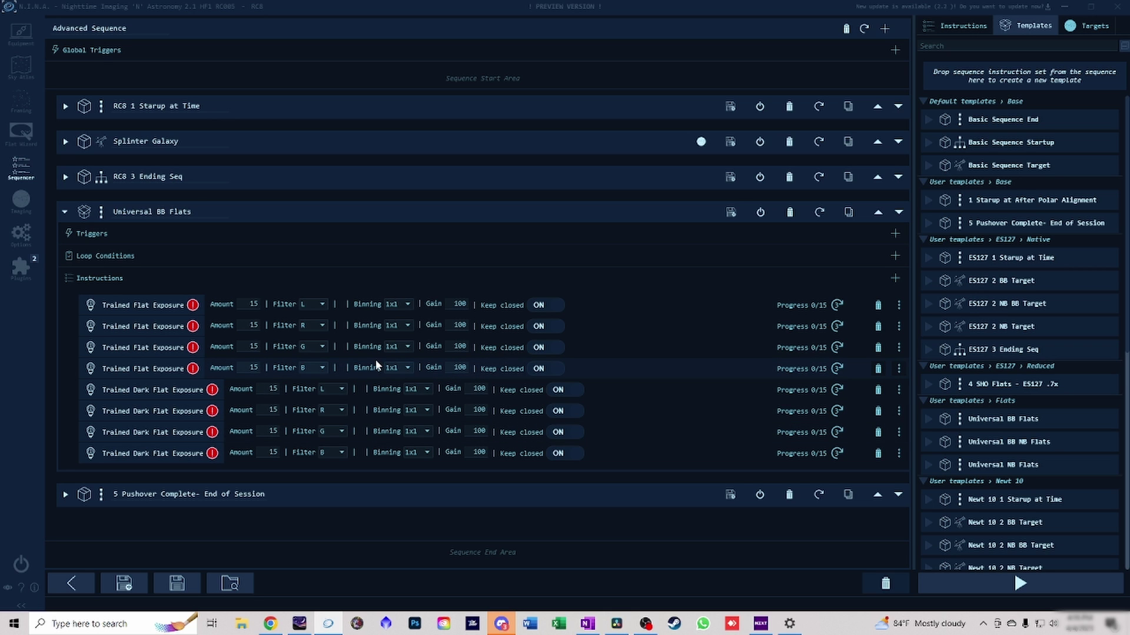
# - Set the Flat Wizard to Multi Mode with L enabled, Dynamic brightness and 40% histogram mean target
pyautogui.click(20, 133)
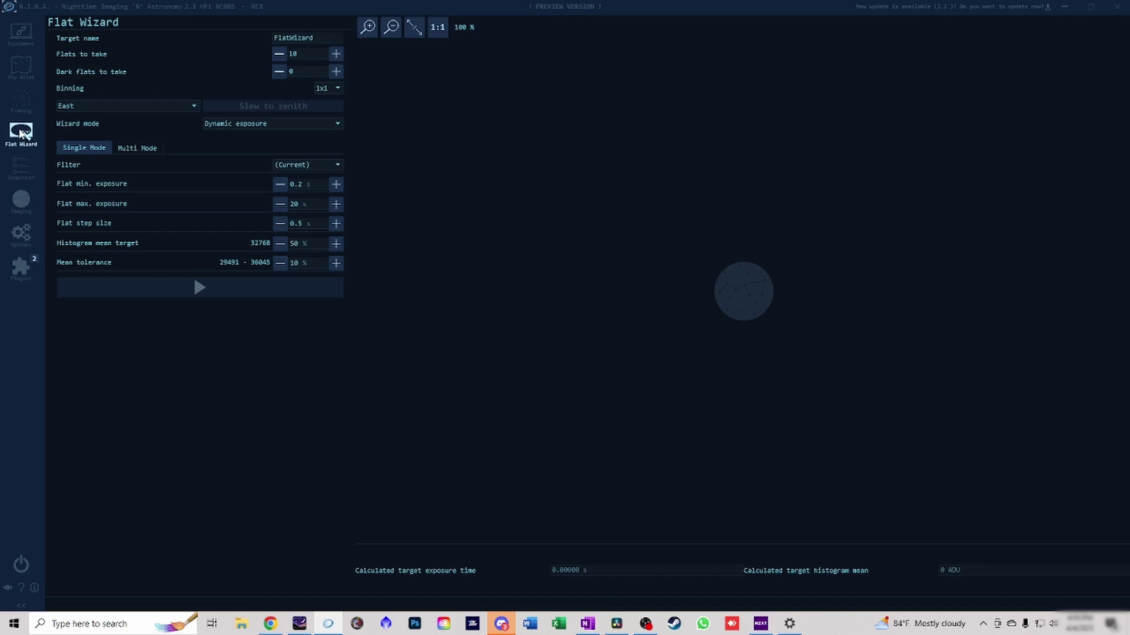
pyautogui.click(140, 152)
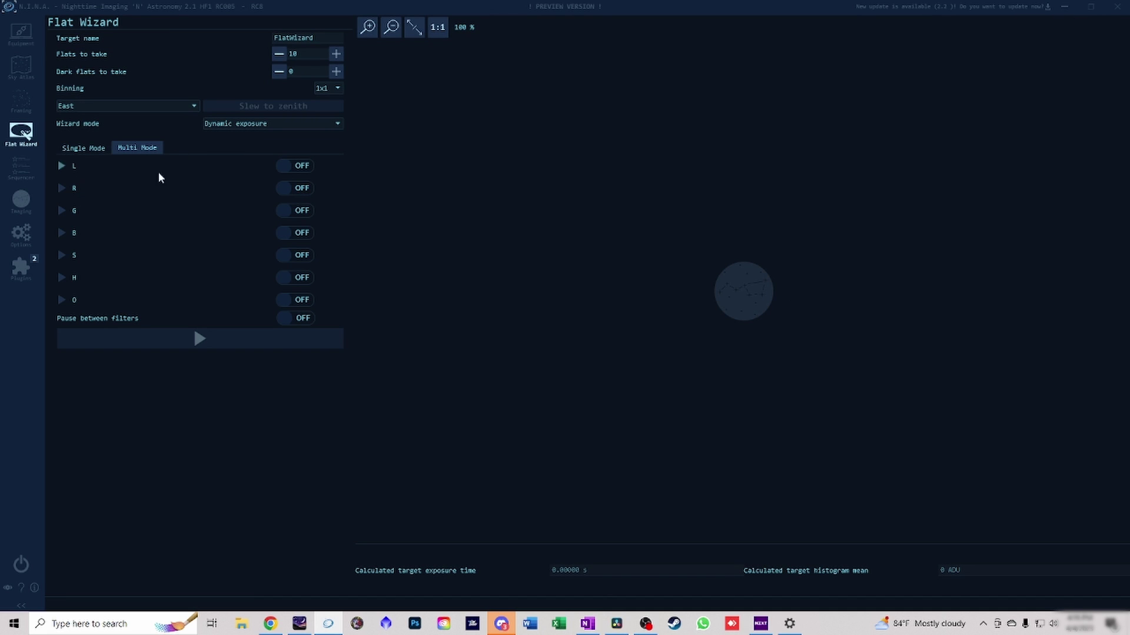
pyautogui.click(289, 168)
pyautogui.click(62, 166)
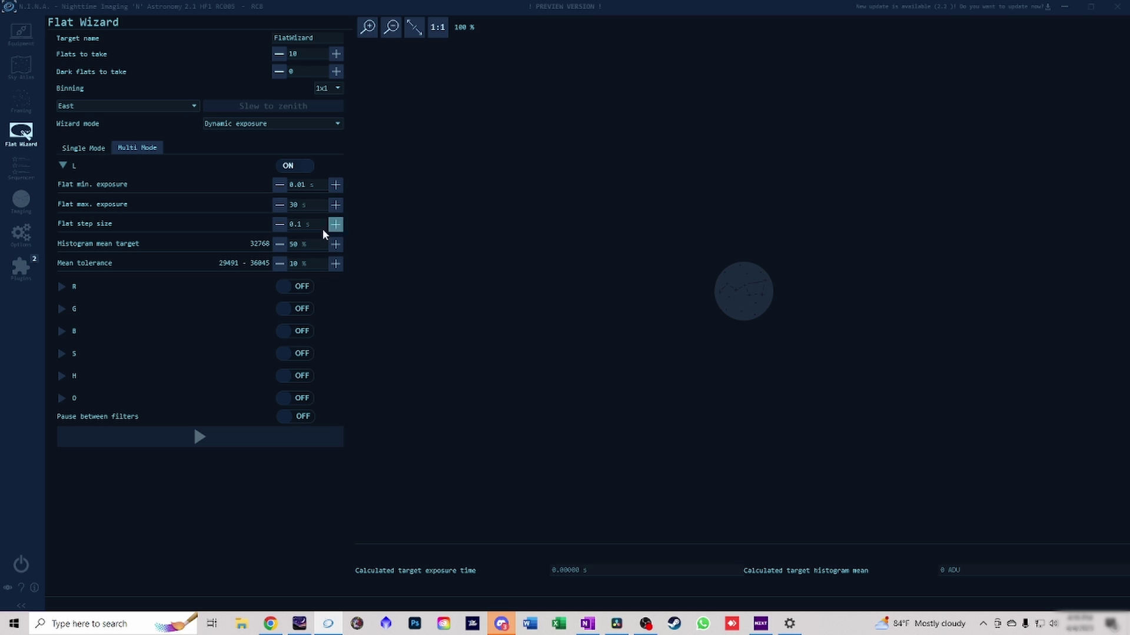
pyautogui.click(249, 123)
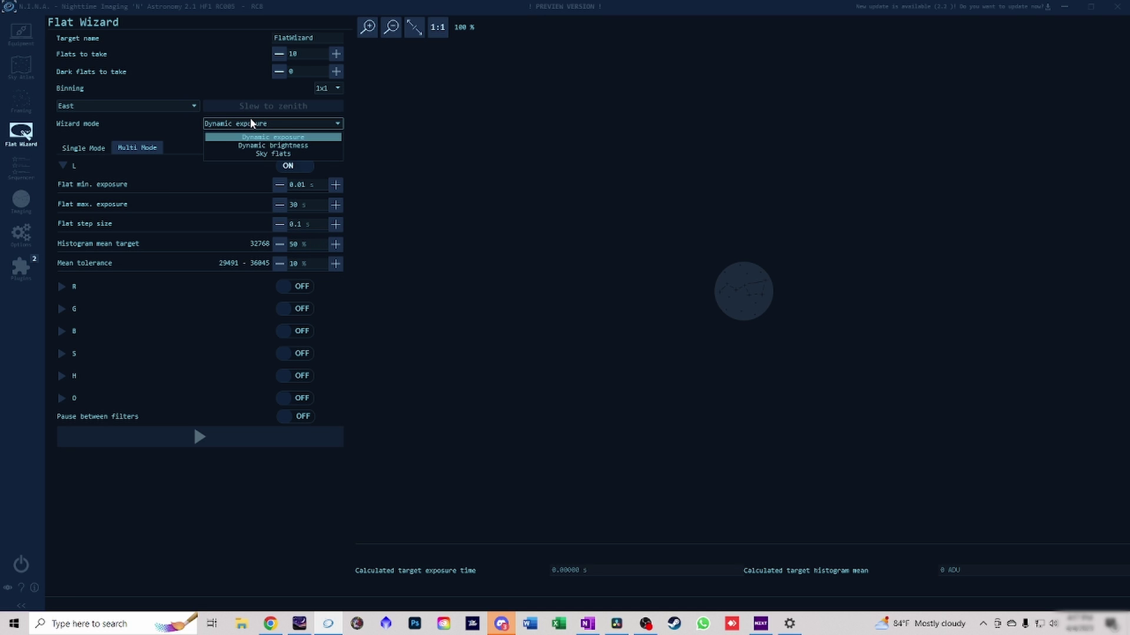
pyautogui.click(272, 145)
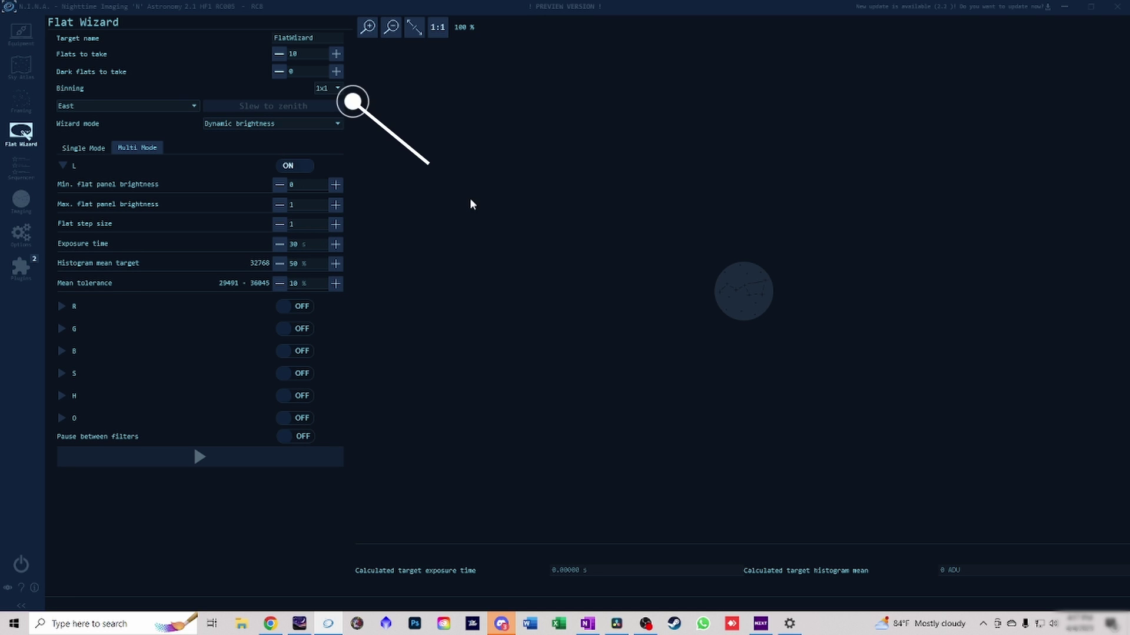
pyautogui.click(280, 263)
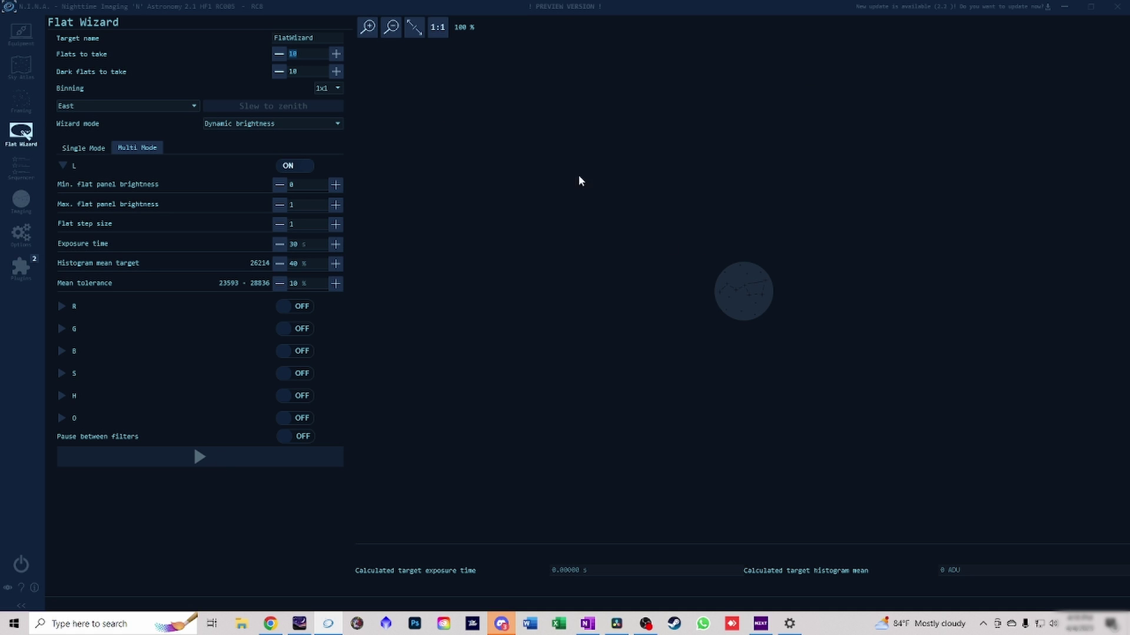
# - Return to the sequencer and select the first Trained Flat Exposure's Gain value of 100
pyautogui.click(20, 168)
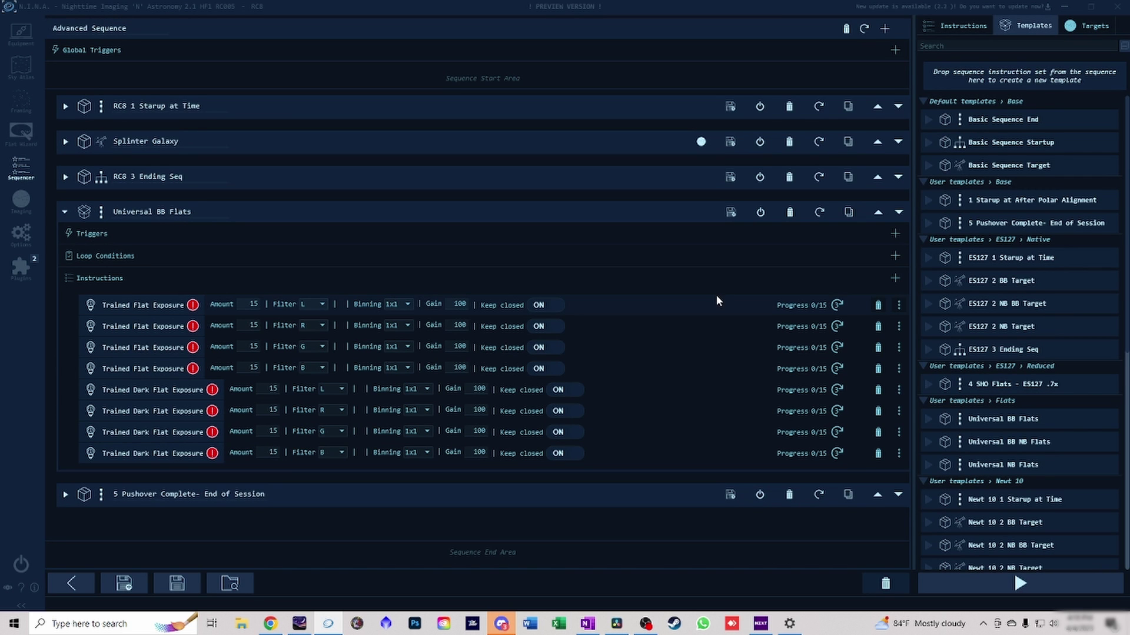
pyautogui.moveTo(453, 300); pyautogui.dragTo(477, 302)
pyautogui.click(465, 304)
pyautogui.click(454, 304)
# - Collapse Universal BB Flats and expand the Pushover end-of-session block
pyautogui.click(64, 211)
pyautogui.click(66, 247)
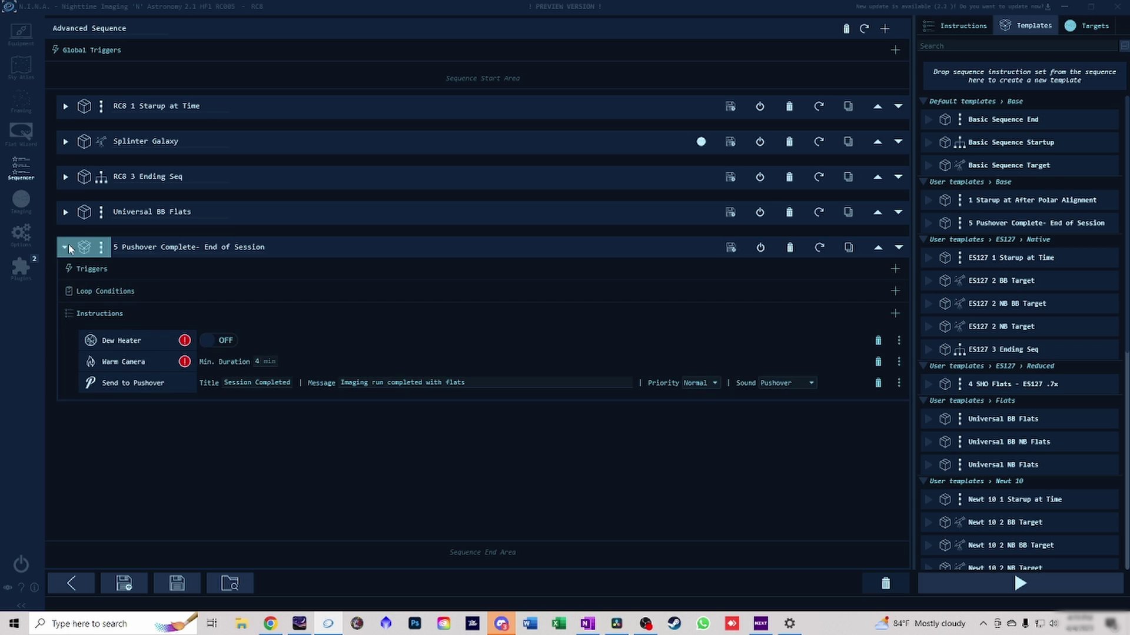